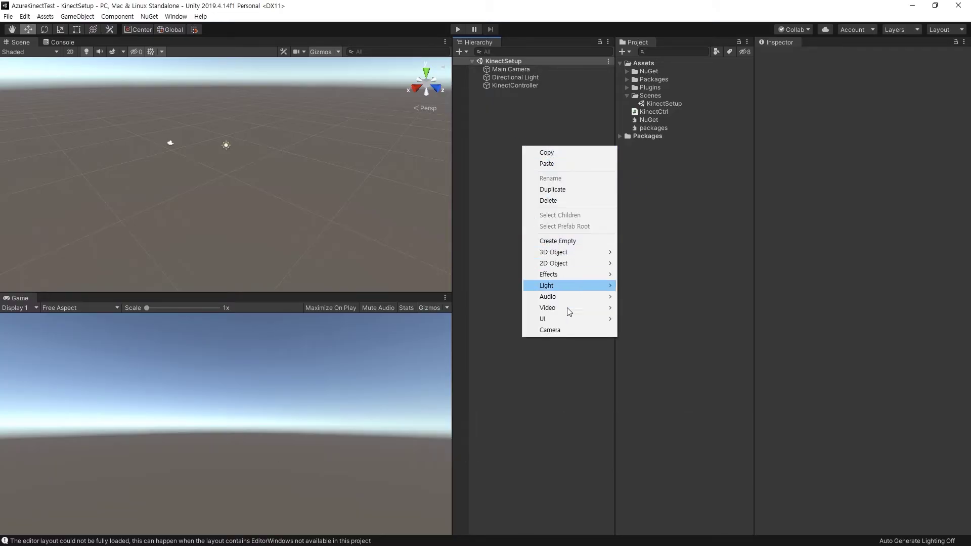
Add a Canvas to the KinectSetup scene with a RawImage inside it.
mouse_move(574, 319)
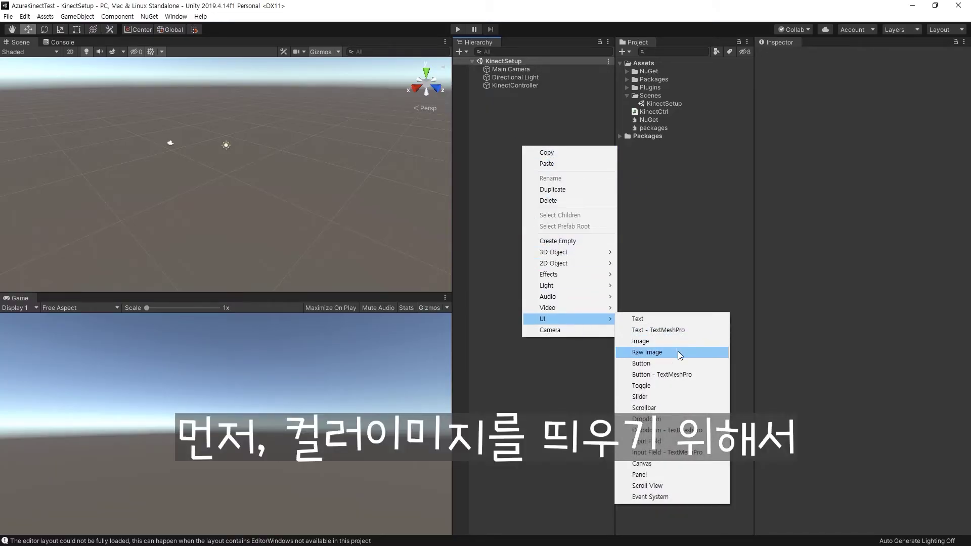
left_click(660, 464)
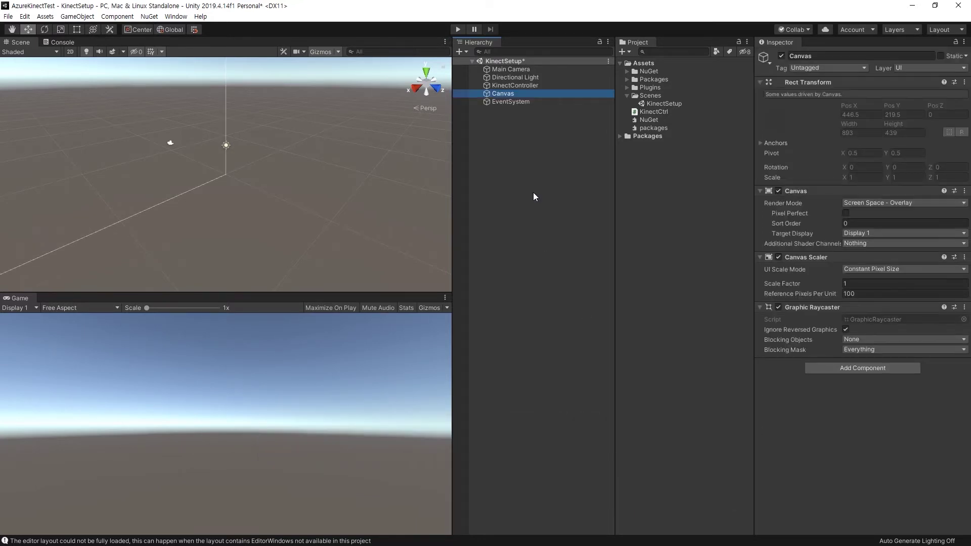
right_click(510, 95)
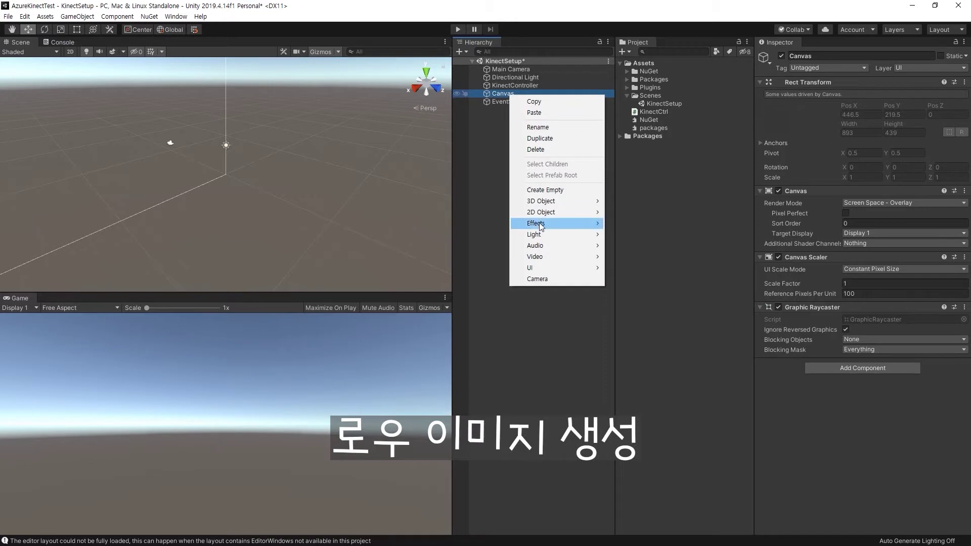
mouse_move(566, 269)
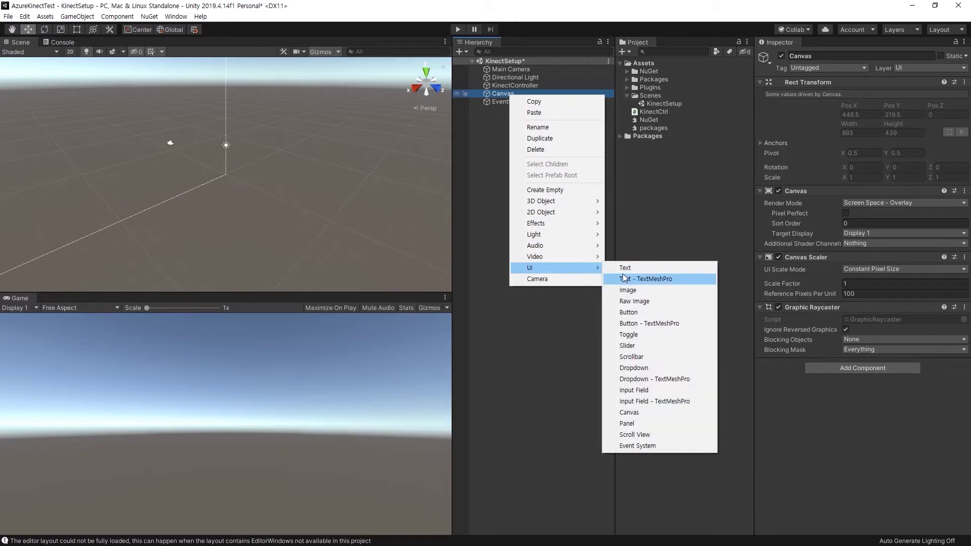
left_click(647, 303)
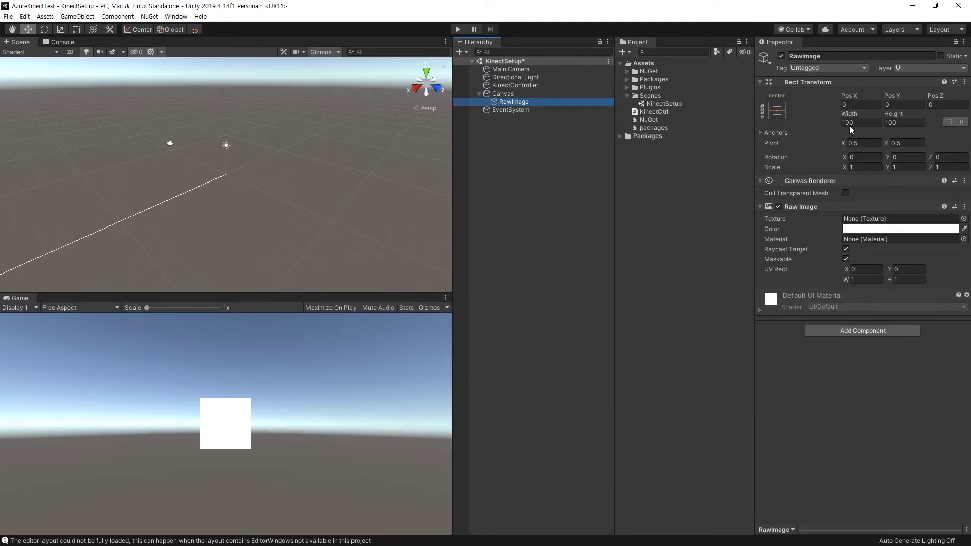
Set the RawImage's Width and Height to 400 in the Inspector.
double_click(853, 127)
type("400")
key("Tab")
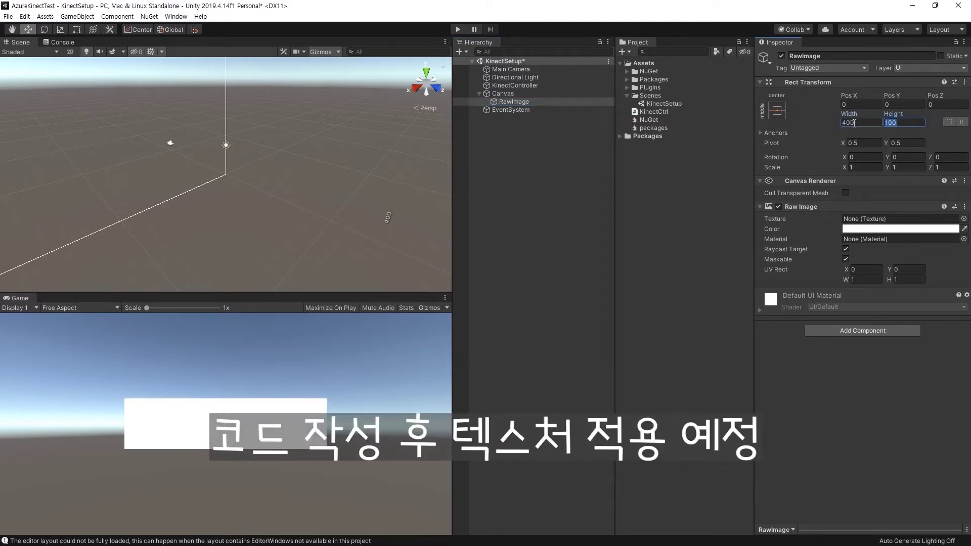
type("400")
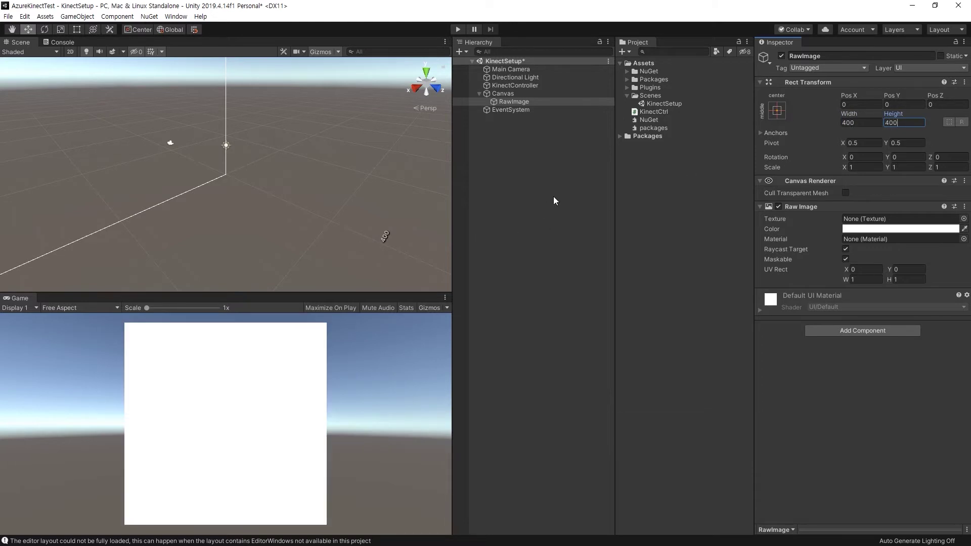
left_click(542, 174)
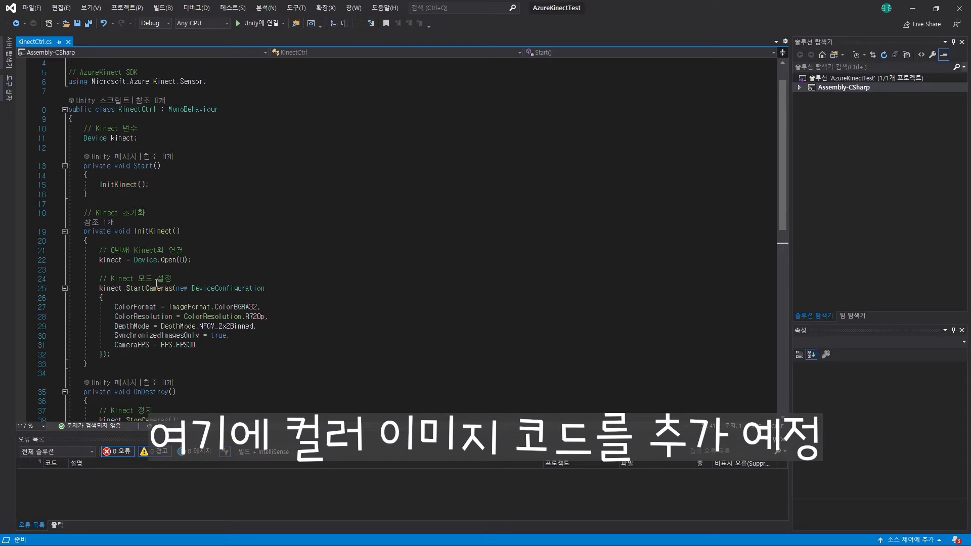
Declare a 'Texture2D kinectColorTexture;' field below the kinect field, with a comment.
scroll(156, 283, "down", 1)
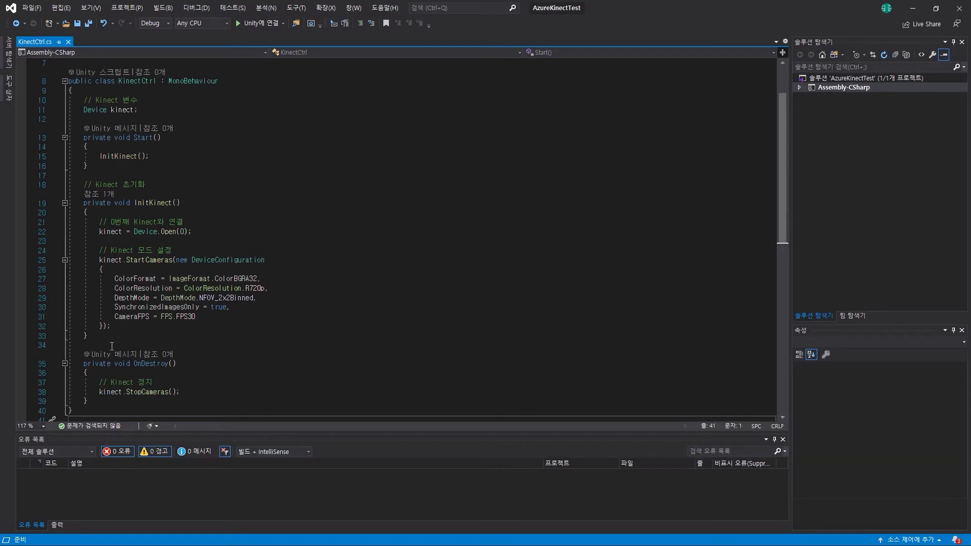
scroll(308, 286, "up", 2)
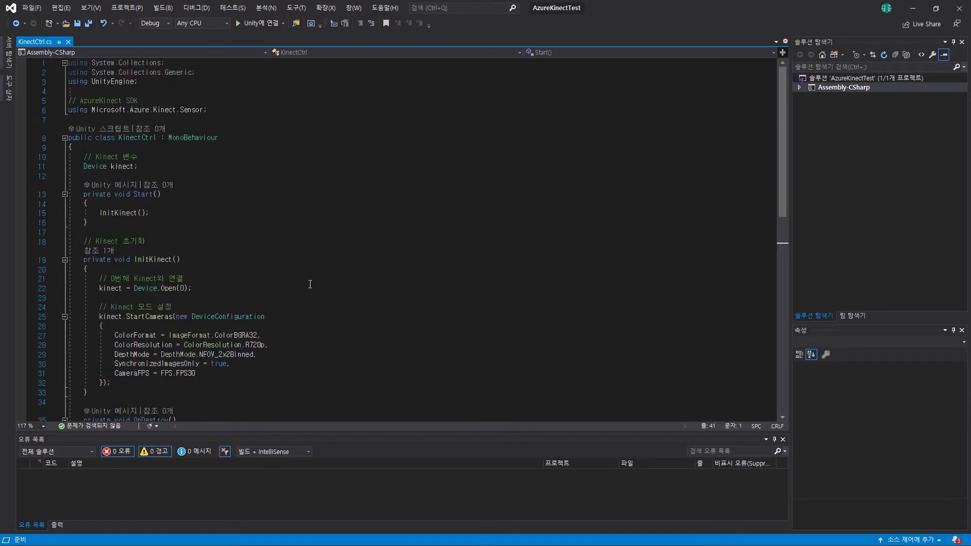
left_click(151, 168)
key("Return")
key("Return")
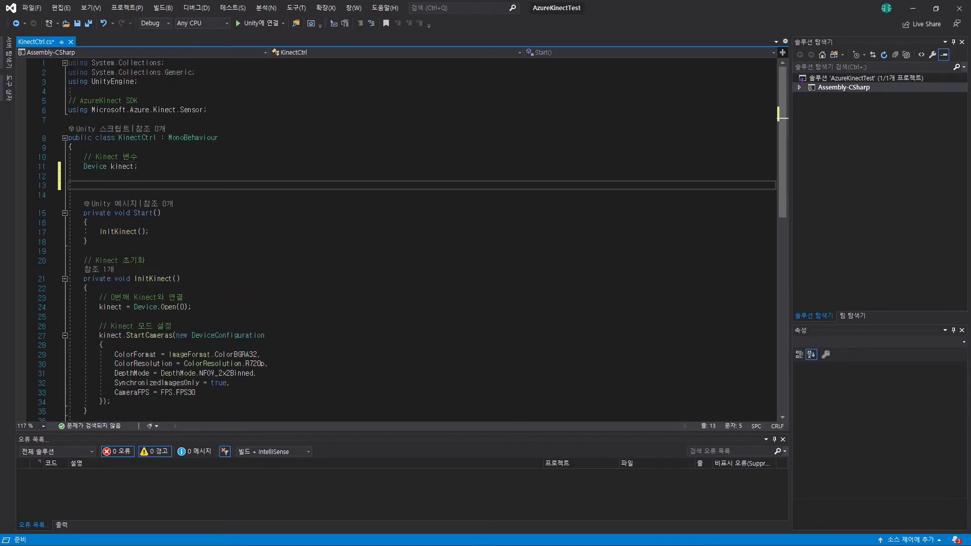
type("// 컬러텍스쳐")
key("Return")
type("Texture2D ")
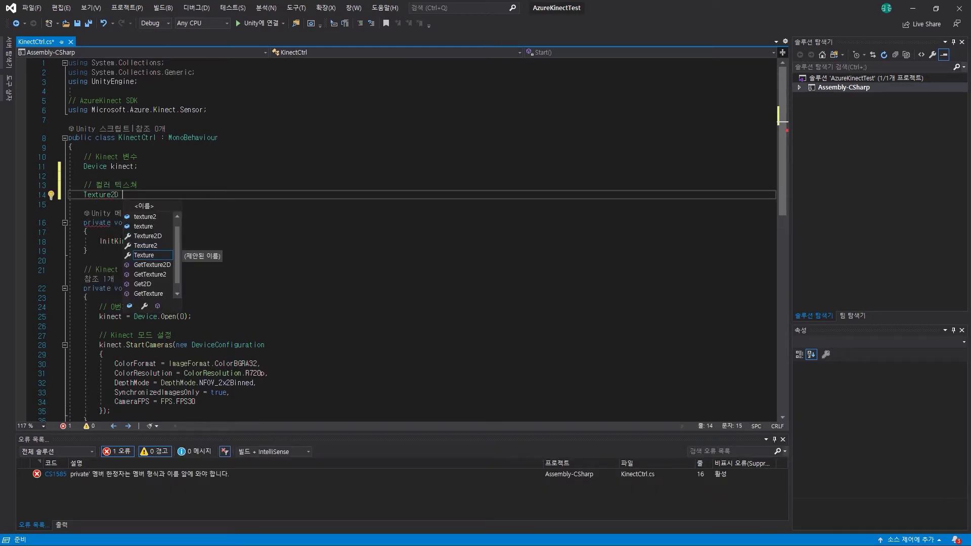
type("kinectColor")
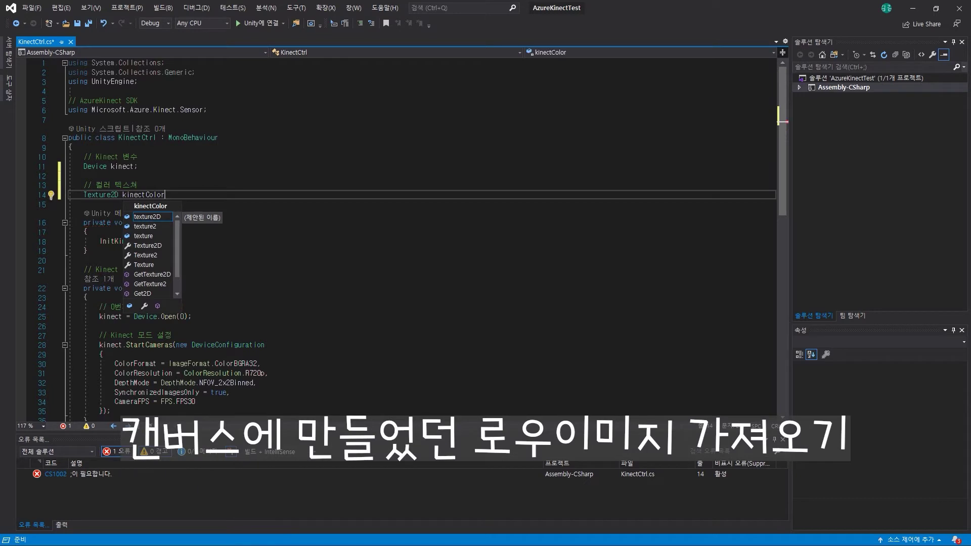
type("Texture;")
key("Return")
key("Return")
Add a [SerializeField] UnityEngine.UI.RawImage rawImg field and save the script.
type("[ser")
key("Tab")
key("Return")
type("Unit")
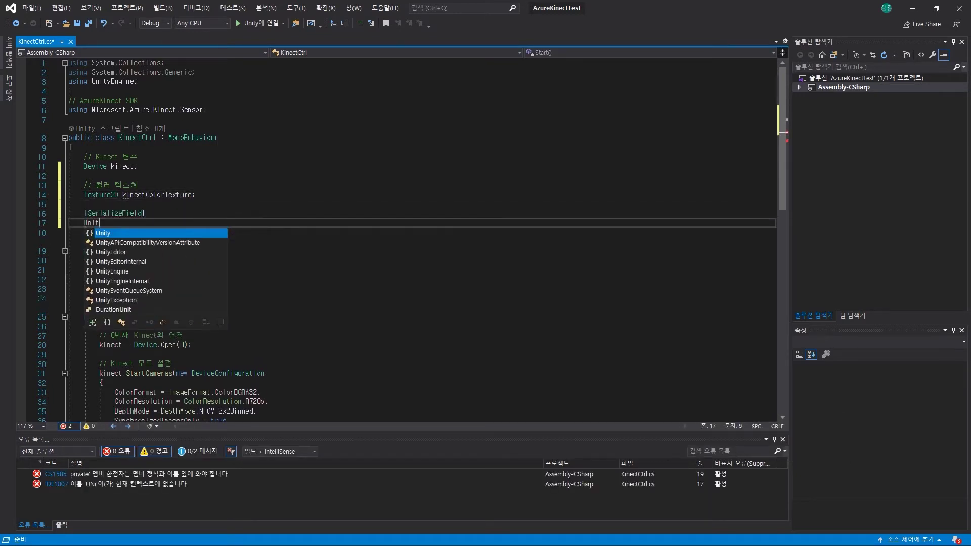
type("yEngine.UI.RawImage ")
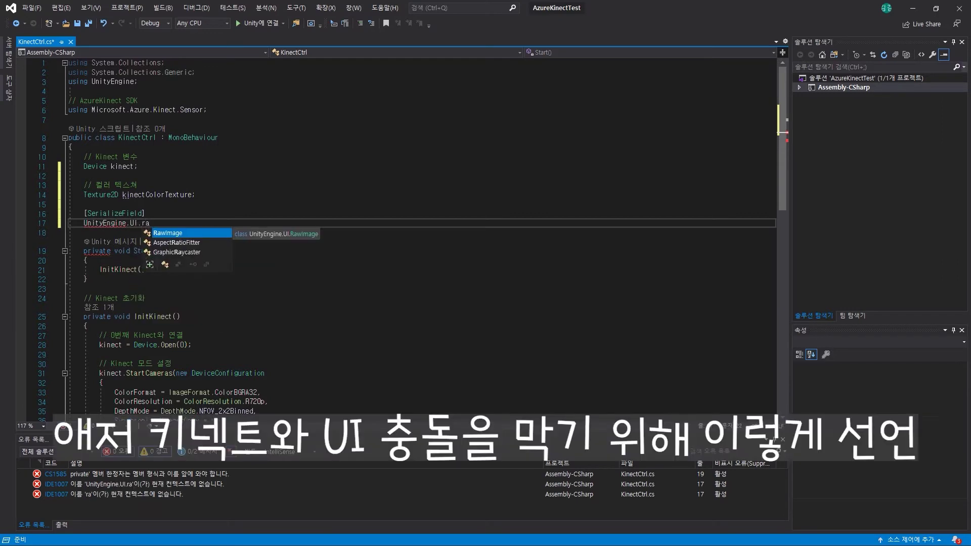
type("rawImg;")
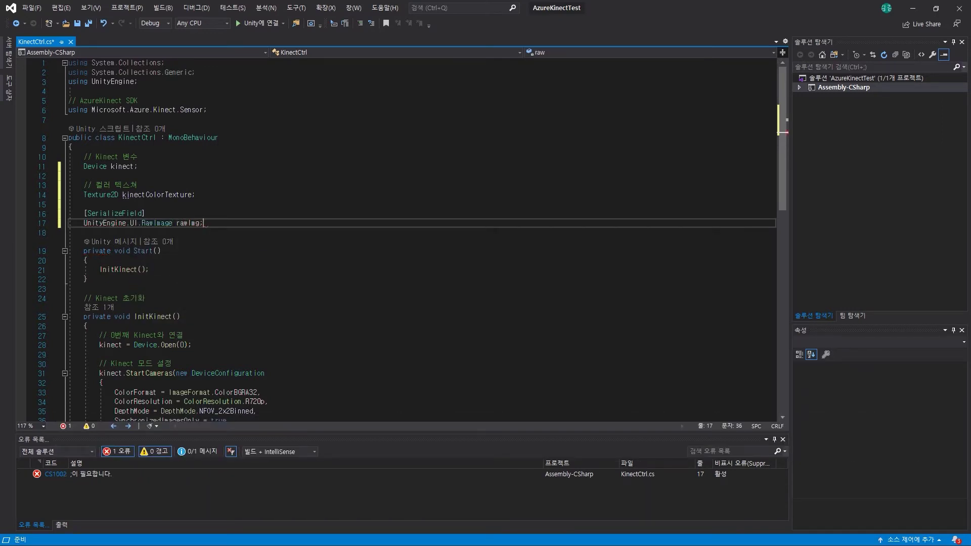
key("Left")
key("ctrl+s")
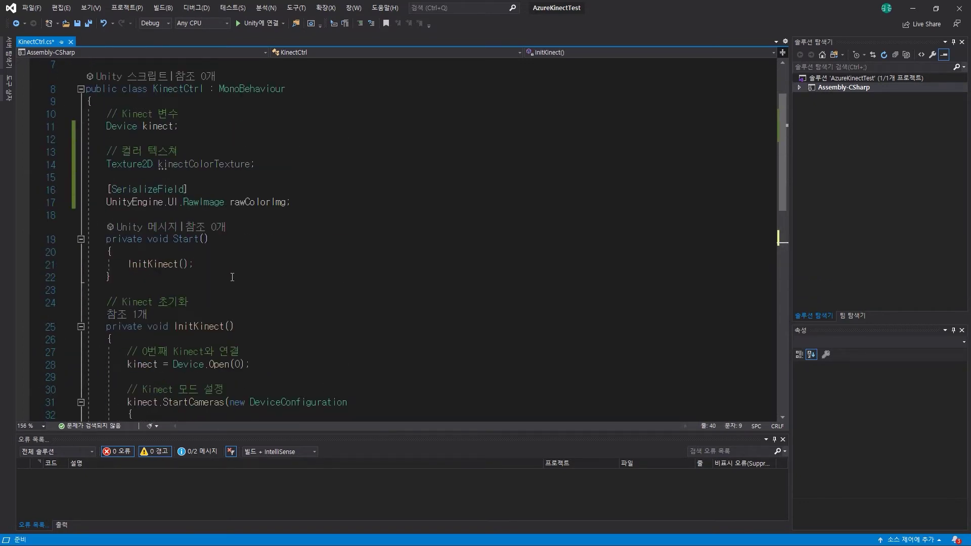
In InitKinect, set int width from GetCalibration().ColorCameraCalibration.ResolutionWidth.
scroll(232, 277, "down", 4)
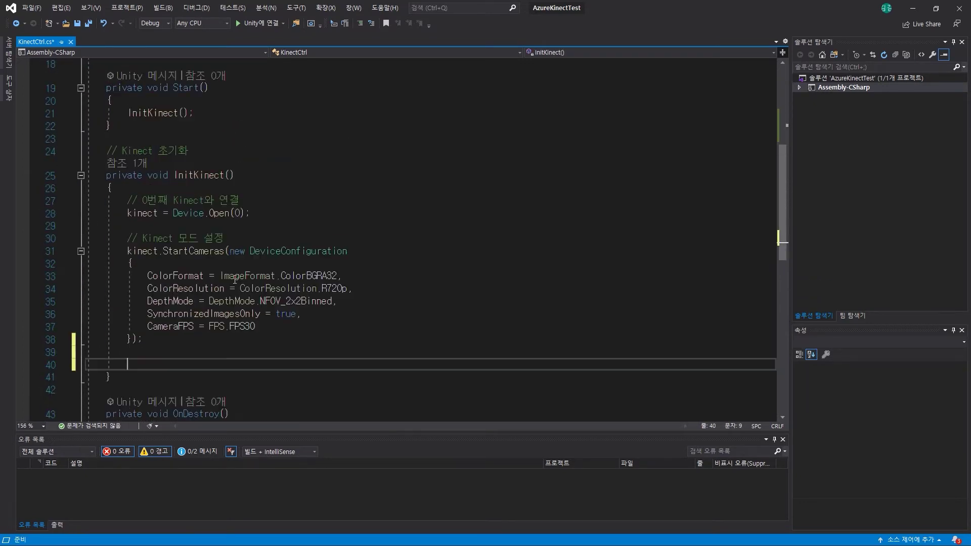
scroll(281, 333, "down", 2)
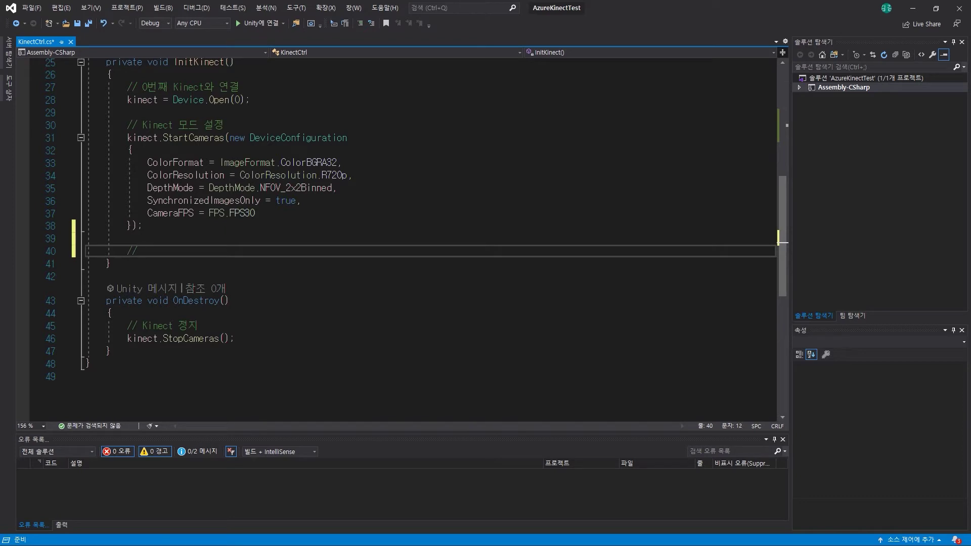
type("커")
type("의 가로 ")
type("width")
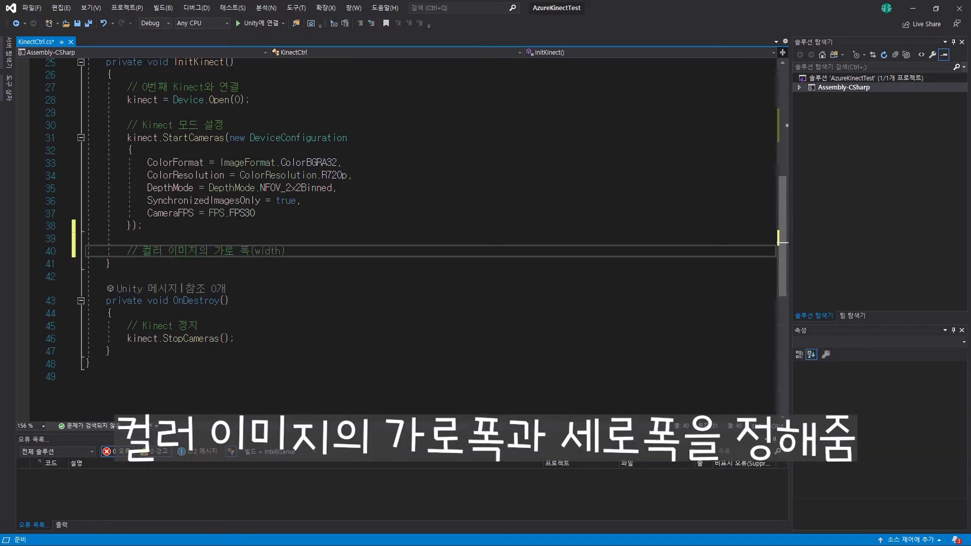
type("(he")
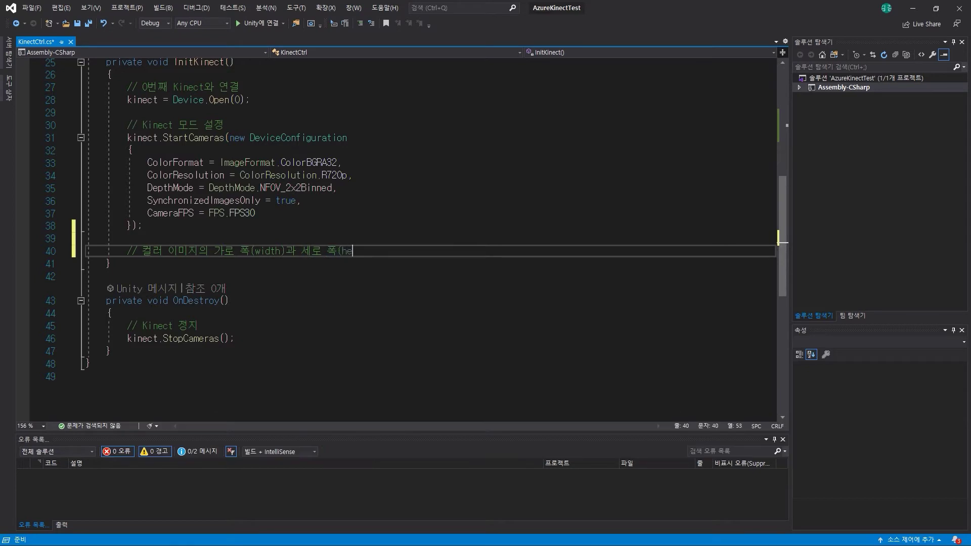
type("ight)를 취득")
key("Return")
type("int width = kinect.get")
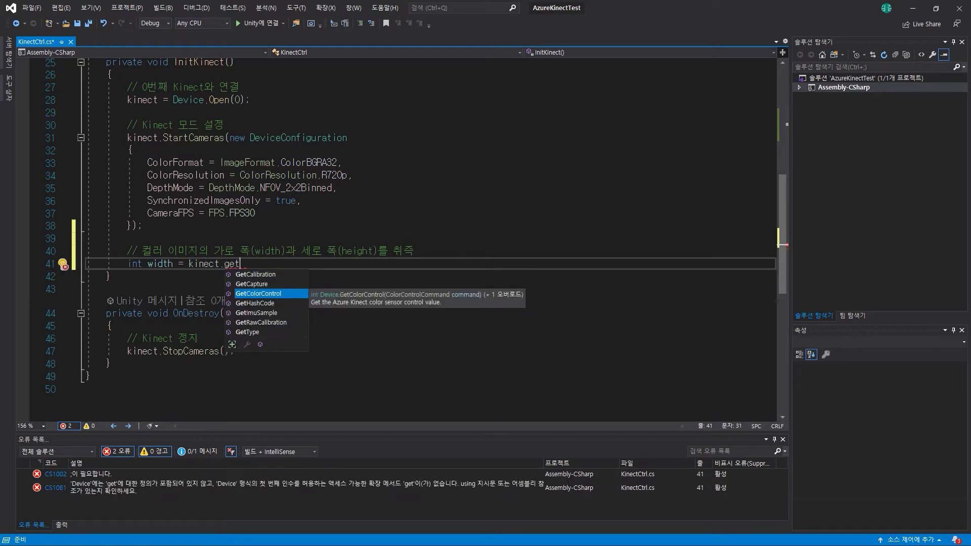
key("Up")
key("Up")
key("Tab")
type(".kinec")
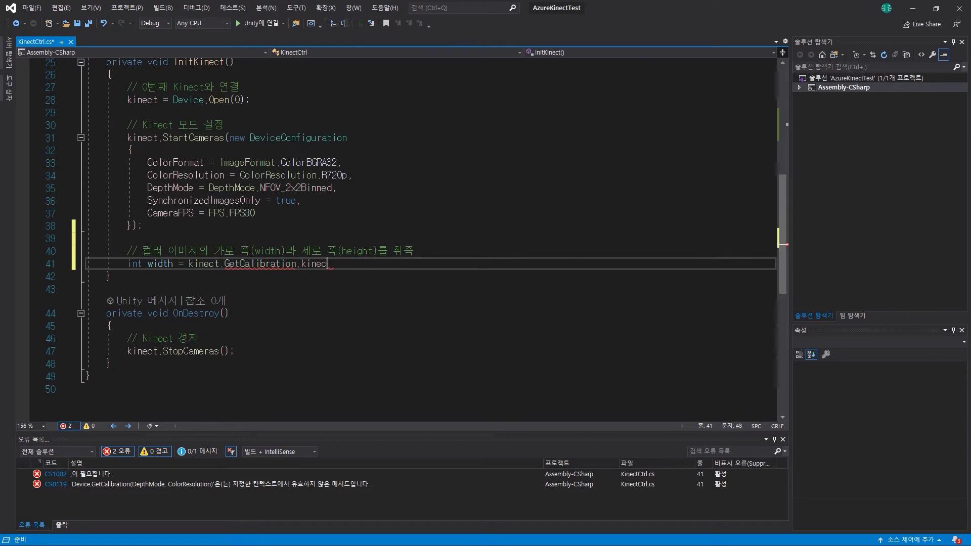
type("tColorTexture().co")
key("Tab")
type(".re")
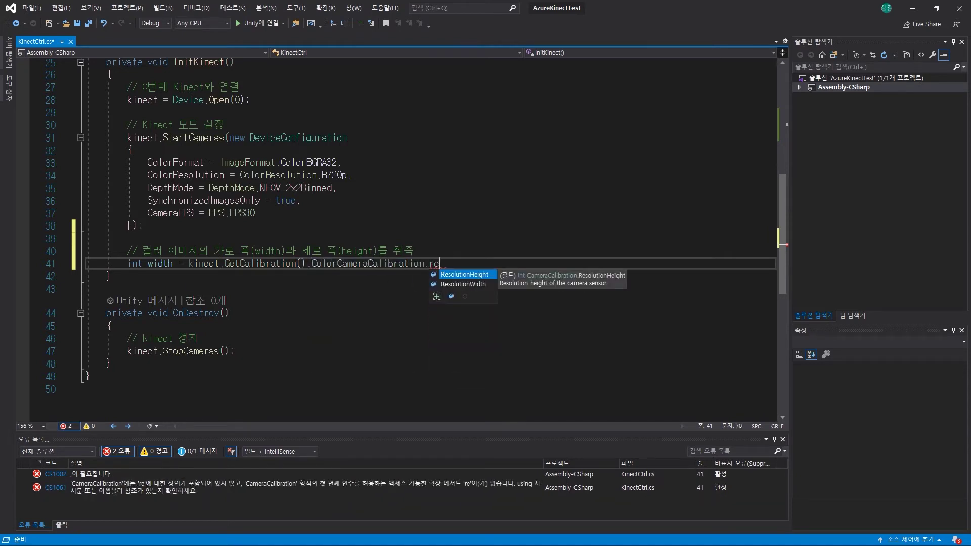
key("Tab")
type(";")
Add int height from GetCalibration().ColorCameraCalibration.ResolutionHeight.
key("Return")
type("int height")
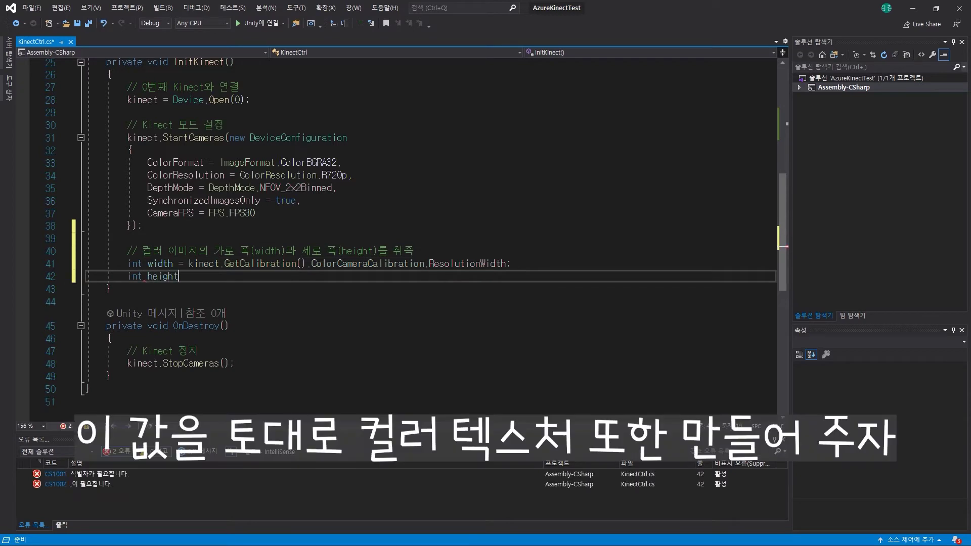
type(" = kinect.g")
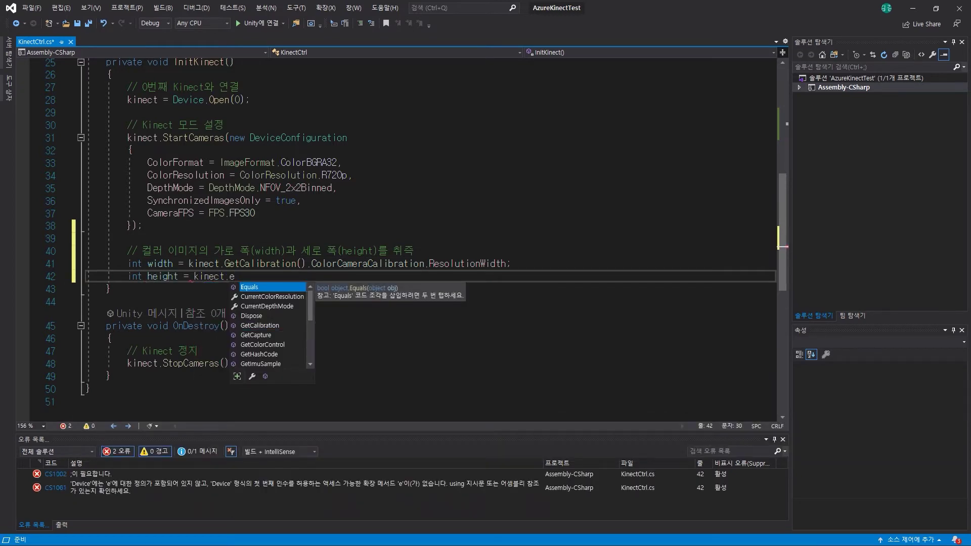
type("et")
key("Tab")
type("().co")
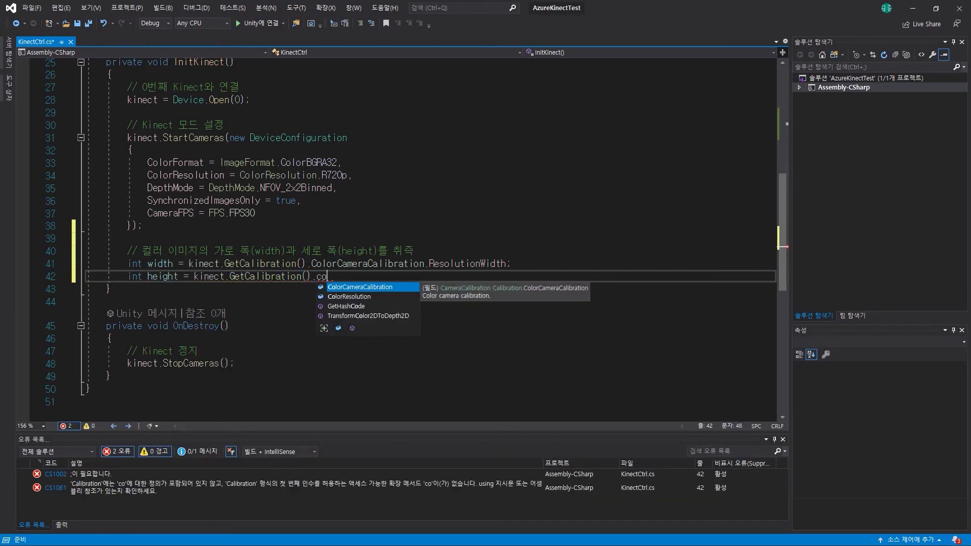
key("Tab")
type(".")
key("Tab")
type(";")
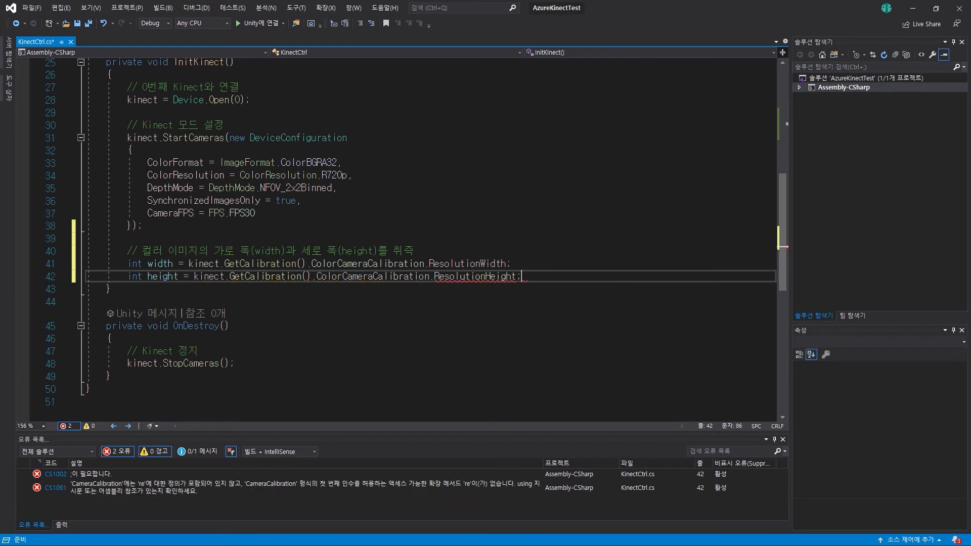
key("Return")
key("Return")
Create kinectColorTexture as new Texture2D(width, height) and save the script.
type("// 컬러 텍스쳐")
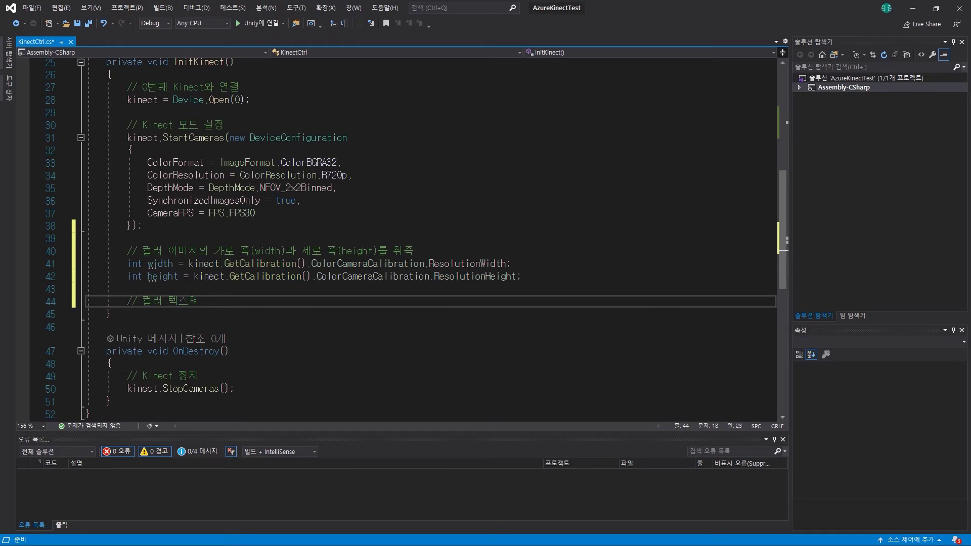
type(" 생성")
key("Return")
type("kinect")
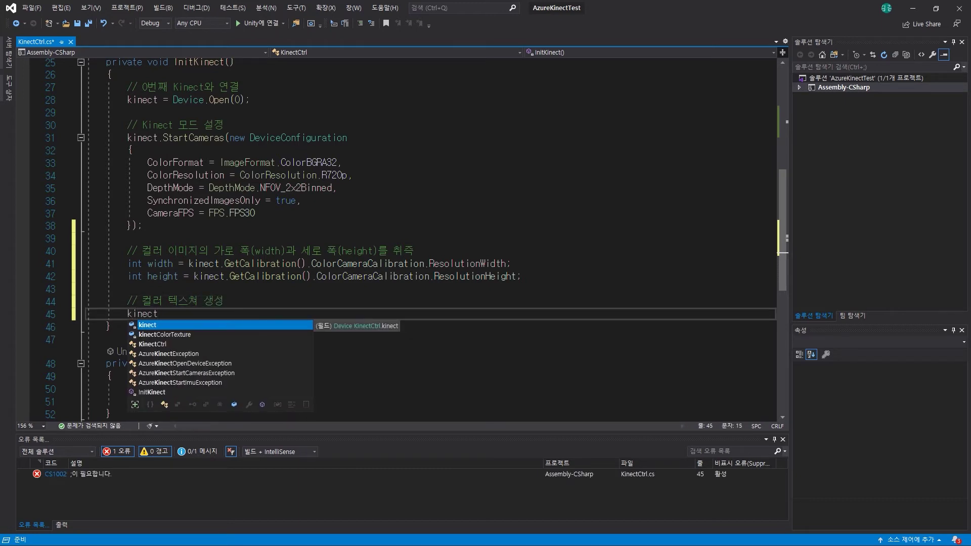
type("Color")
key("Tab")
type("= ")
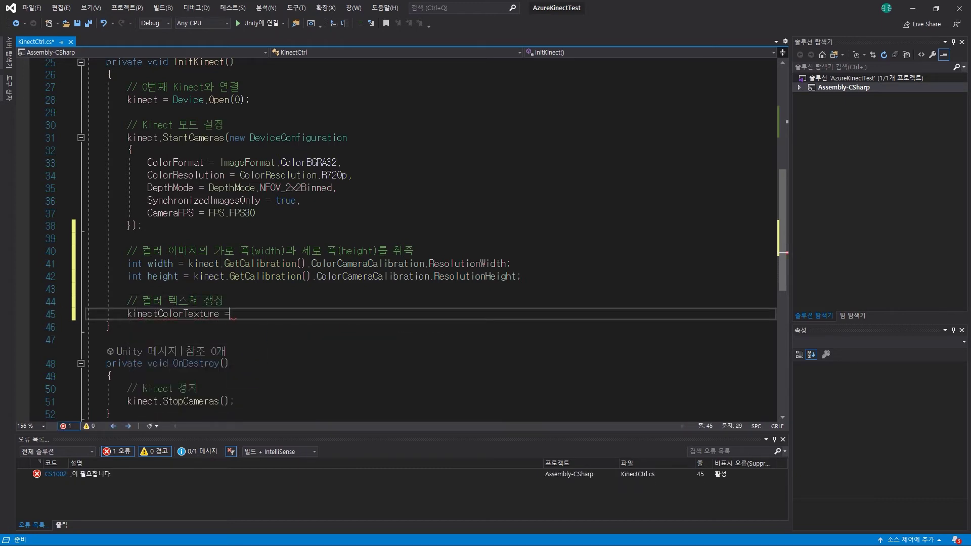
type("new Texture2D(wi")
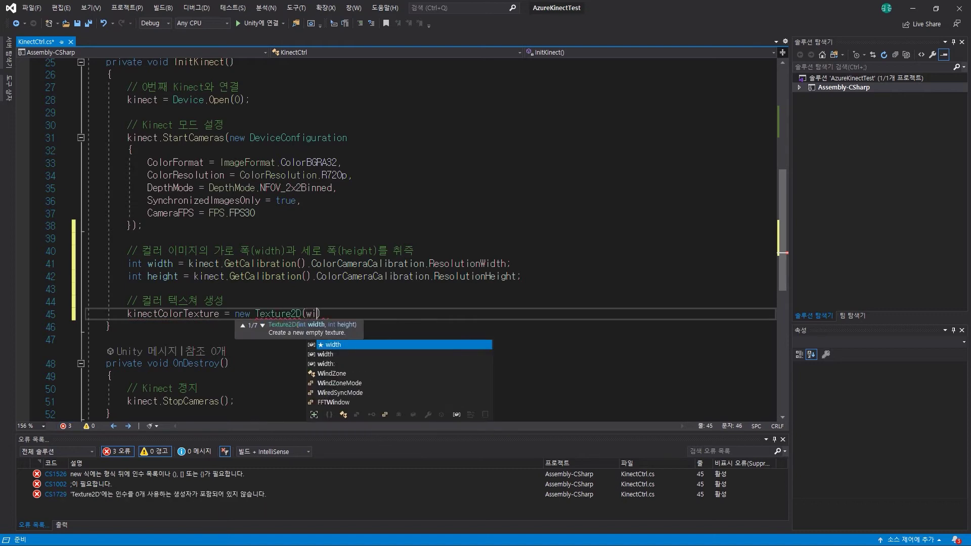
key("Tab")
type(", he")
key("Tab")
type(");")
key("ctrl+s")
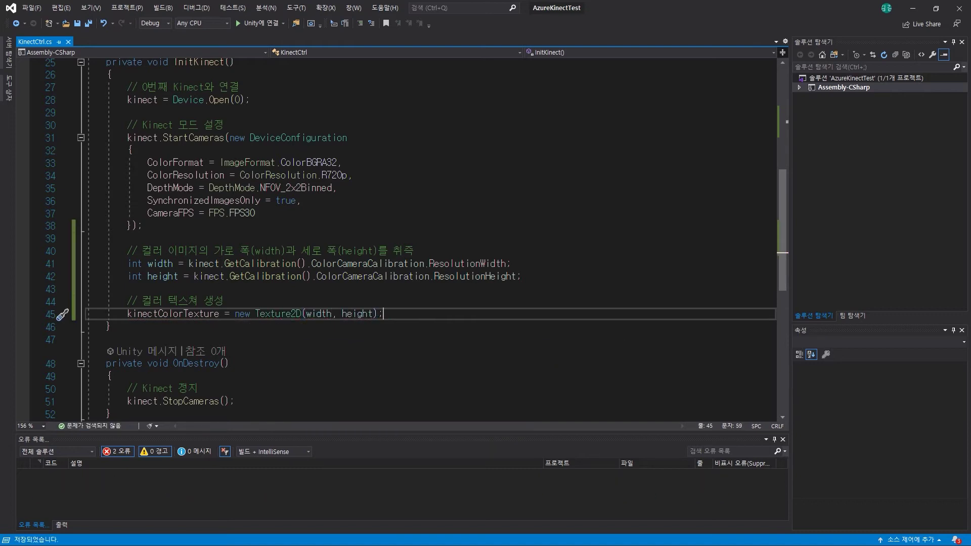
Begin a void Update() method after InitKinect.
scroll(141, 99, "down", 6)
left_click(141, 99)
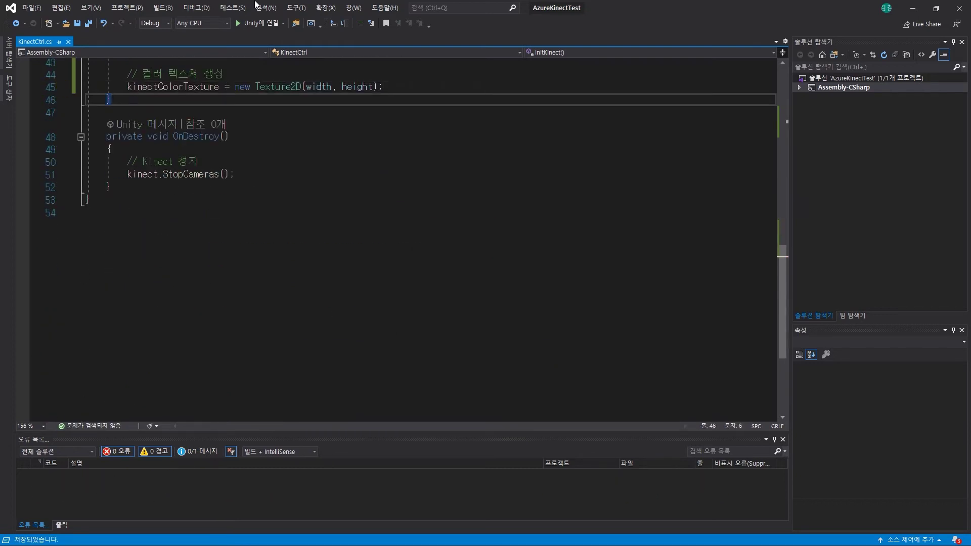
key("Return")
key("Return")
type("void Updat")
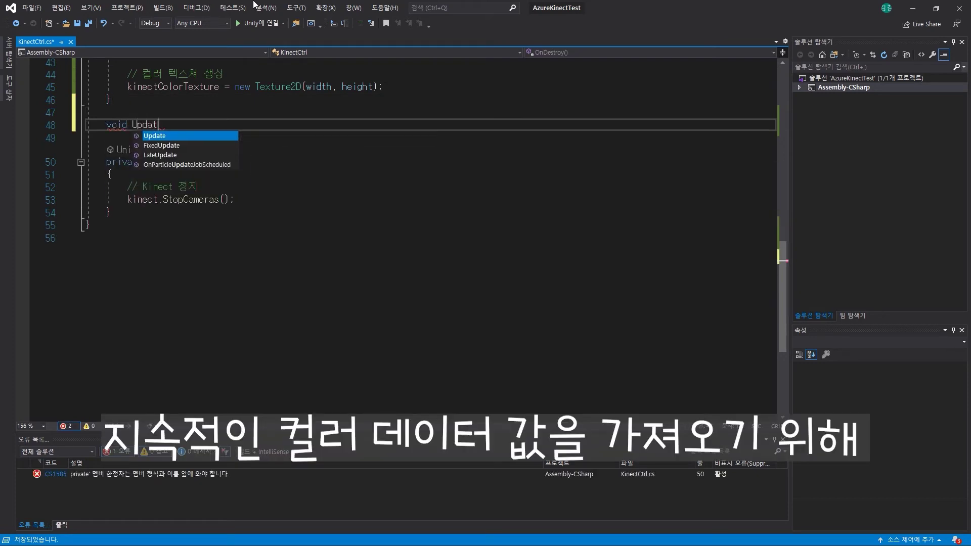
type("e()")
In Update, get a Capture from kinect.GetCapture() and take its Color image as colorImg.
key("Return")
type("{")
key("Return")
type("Cap")
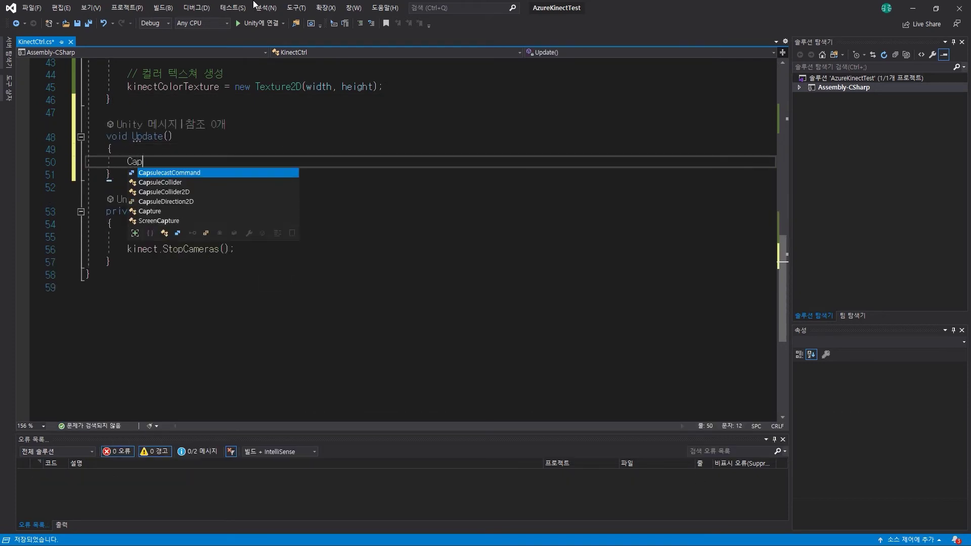
type("ture capture =")
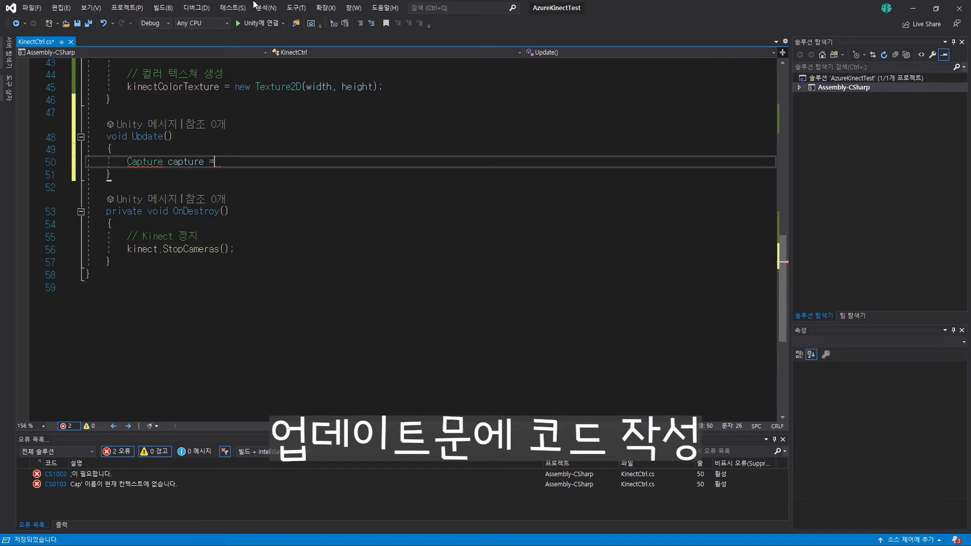
type(" kinect.GetCapture();")
key("Return")
key("Return")
type("// 컬러 이미지를 얻")
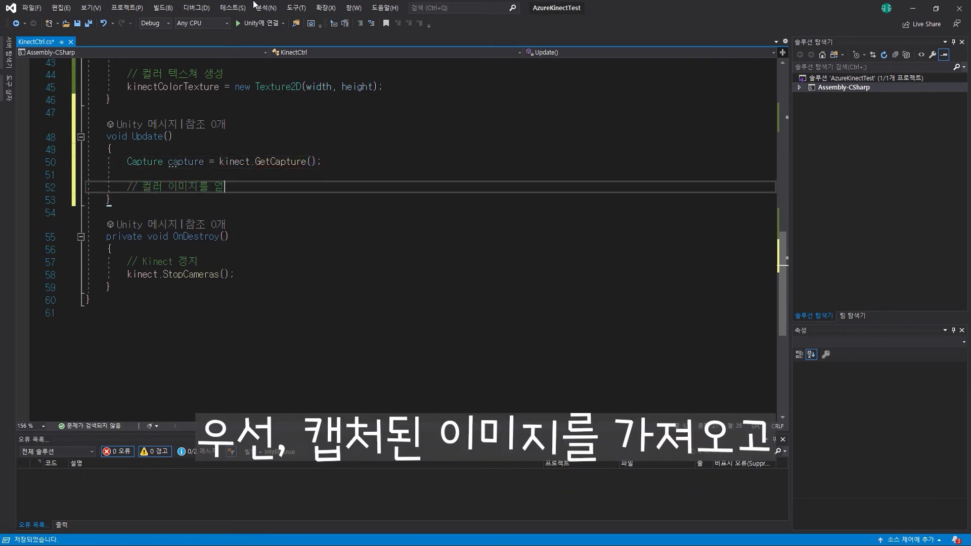
type("음")
key("Return")
type("Image")
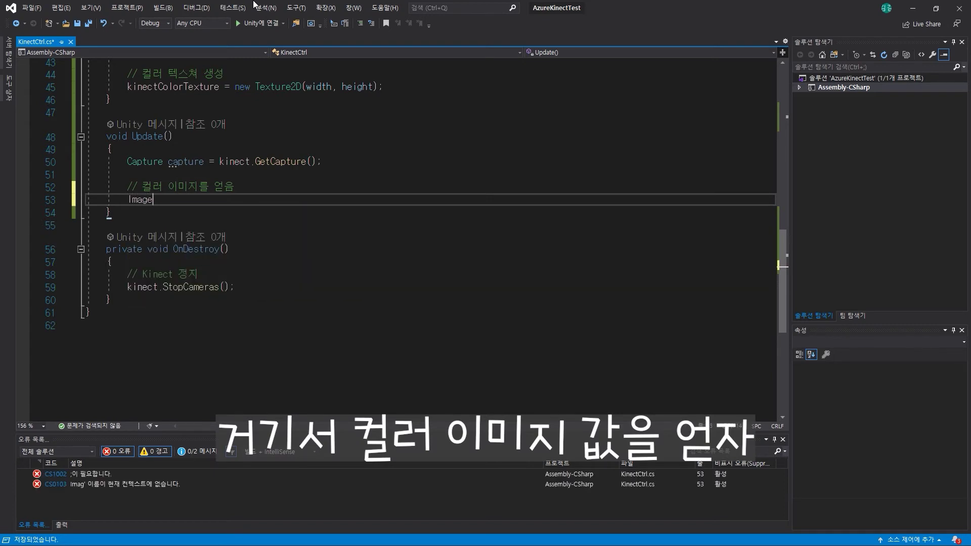
type(" colo")
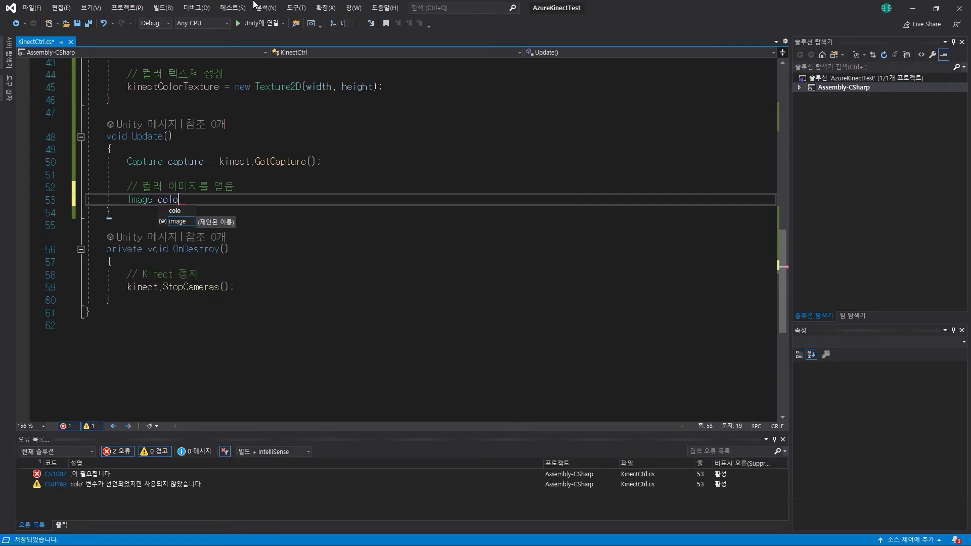
type("rImg = capture.Color;")
key("Return")
key("Return")
Read colorImg's pixels into a Color32[] pixels array via GetPixels<Color32>().ToArray().
type("//")
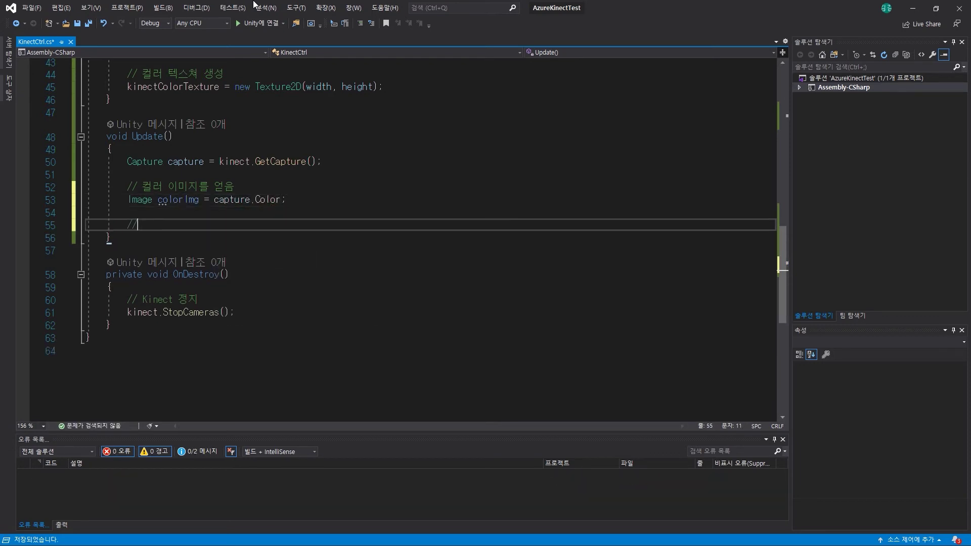
type(" 픽셀값을 얻음")
key("Return")
type("Col")
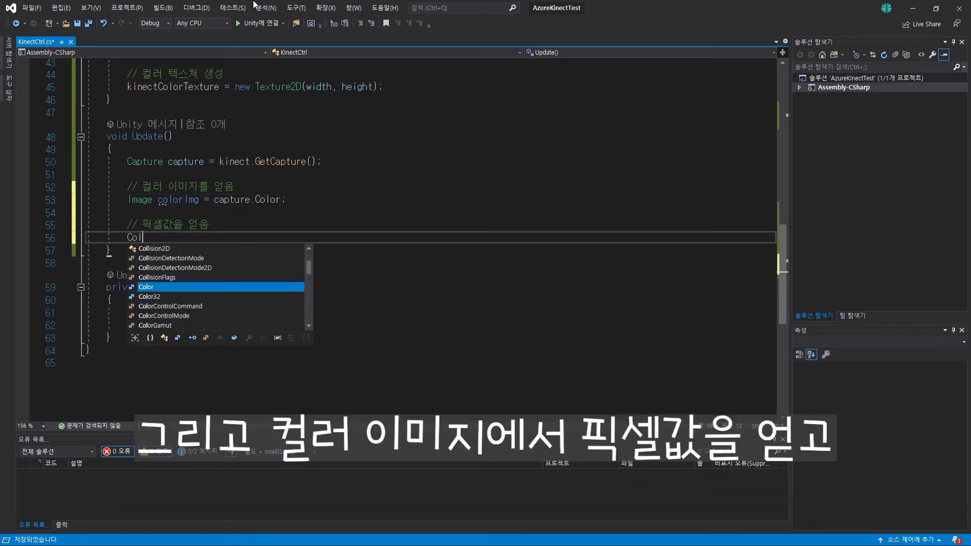
type("or32[] pi")
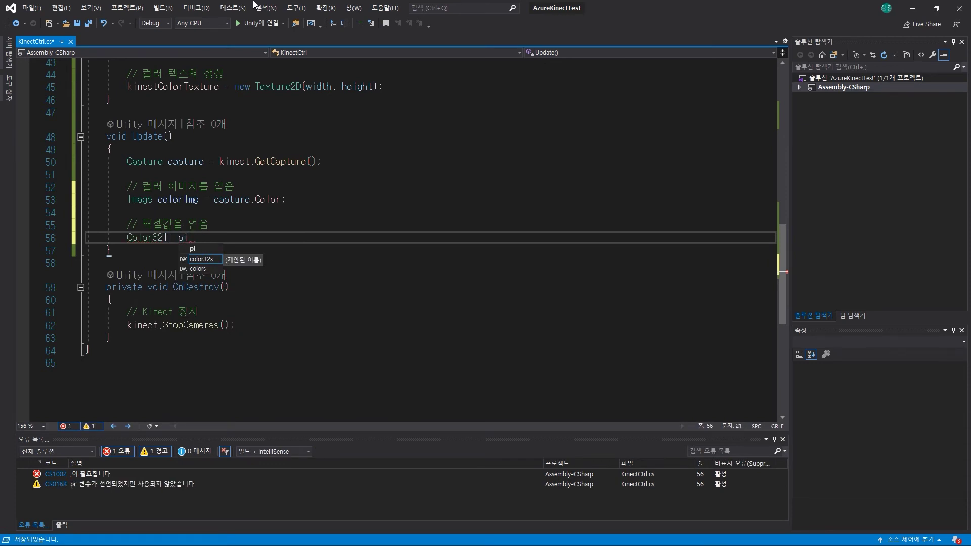
type("colorImg.get<c")
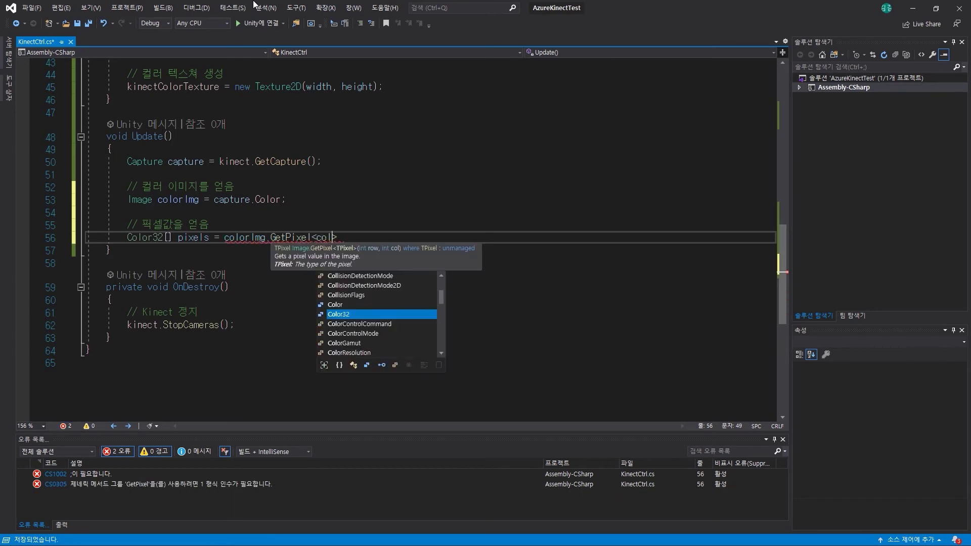
type("olo")
key("Tab")
type(">.to")
key("BackSpace")
key("BackSpace")
key("BackSpace")
type("().to")
key("BackSpace")
key("BackSpace")
key("BackSpace")
key("BackSpace")
key("BackSpace")
key("BackSpace")
key("BackSpace")
type("s<")
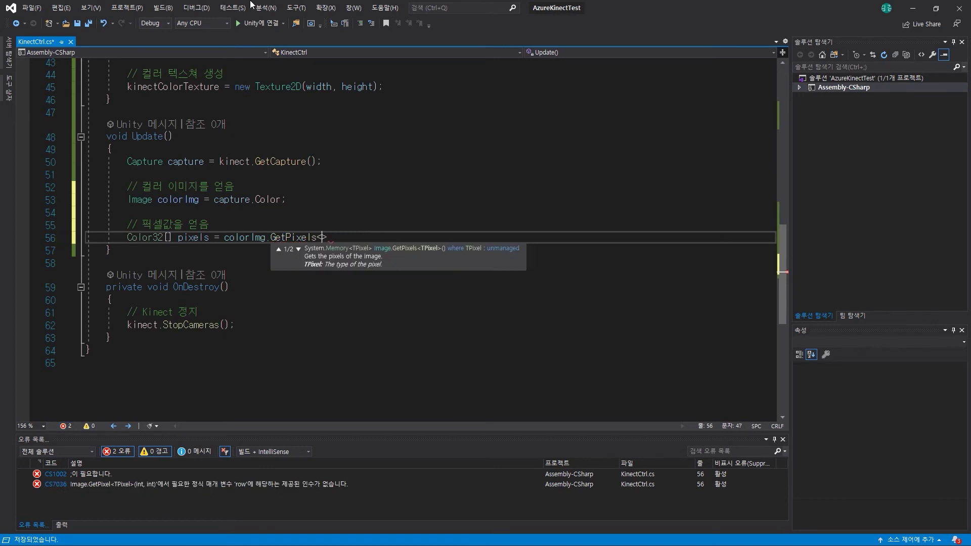
type("Color32>().ToArray();")
key("Return")
key("Return")
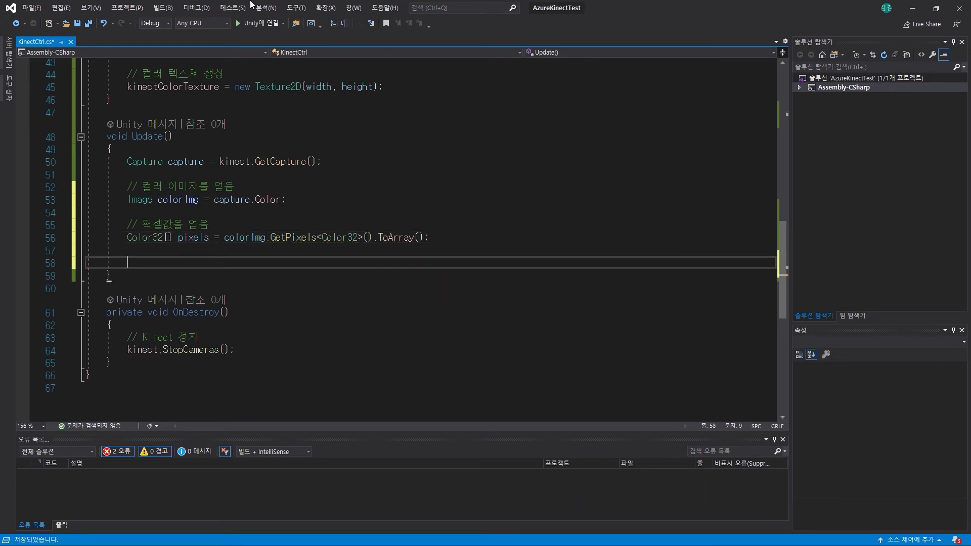
Copy pixels into kinectColorTexture with SetPixels32(pixels) and call Apply().
type("// 픽셀값을 ")
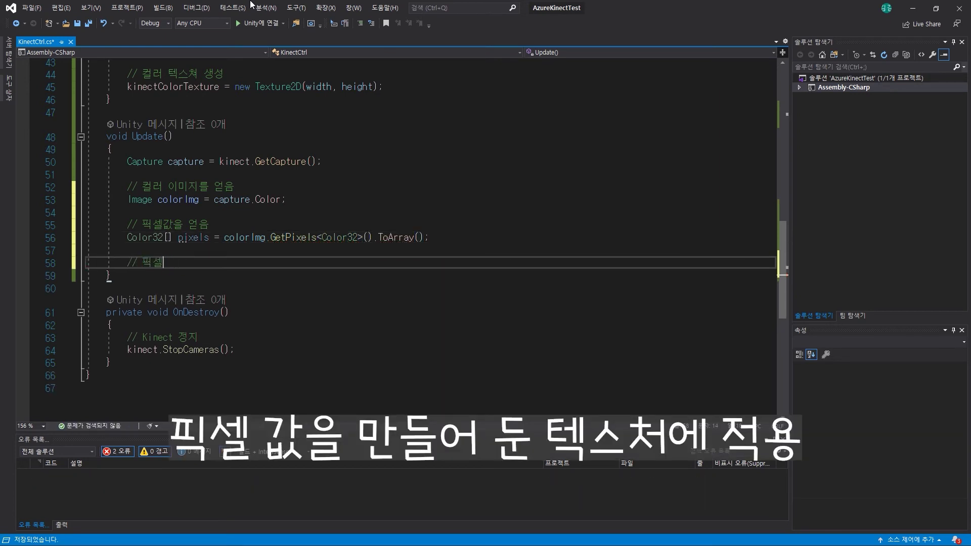
type("적용")
key("Return")
type("kinectcol")
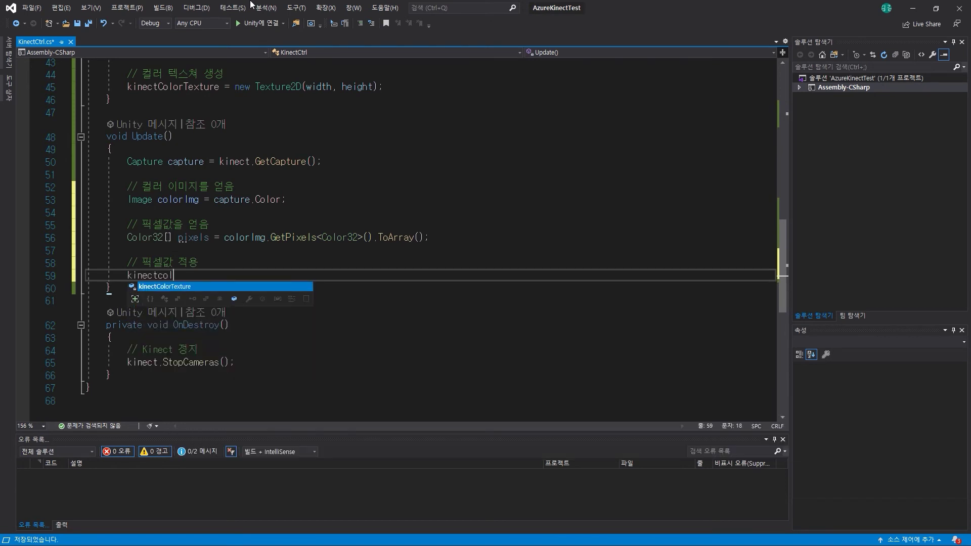
key("Tab")
type(".SetPixel")
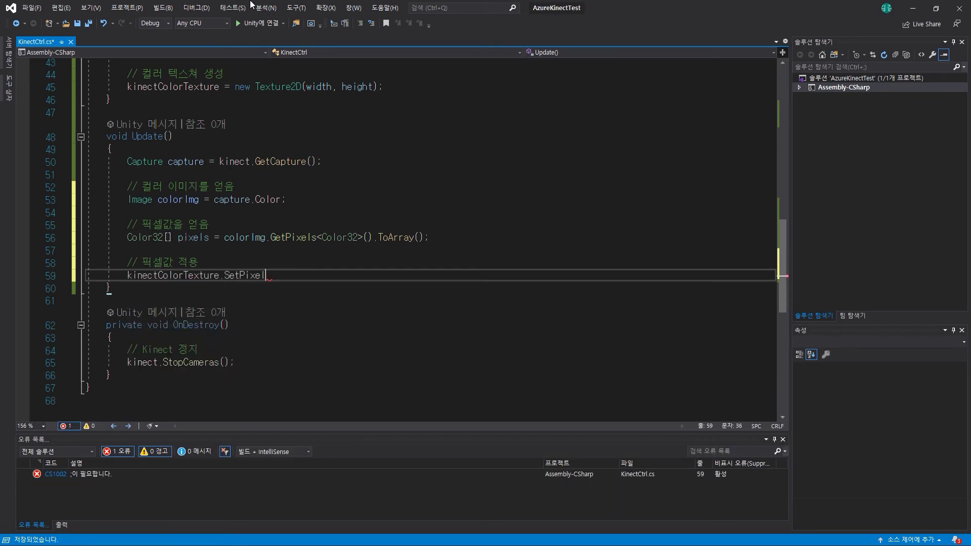
type("setpixels32")
key("Tab")
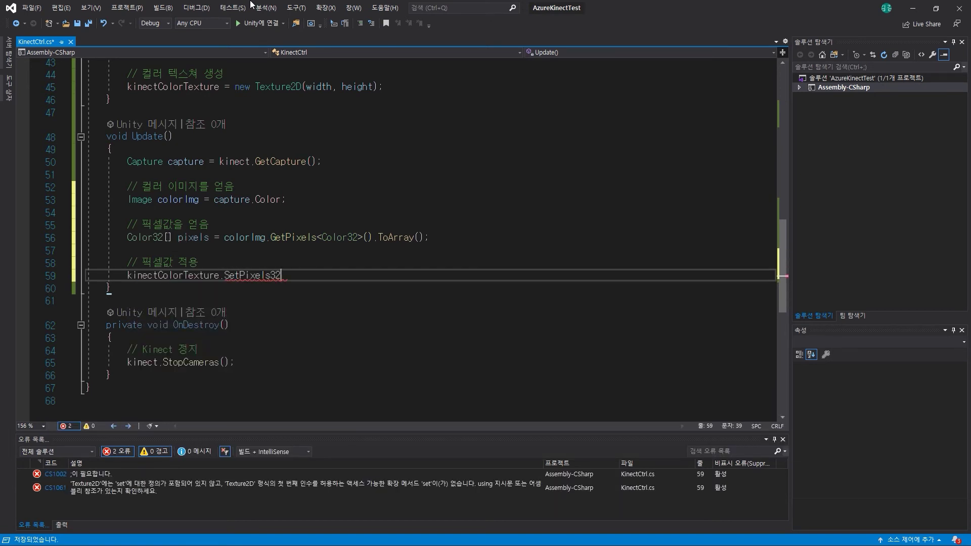
type("(pixels);")
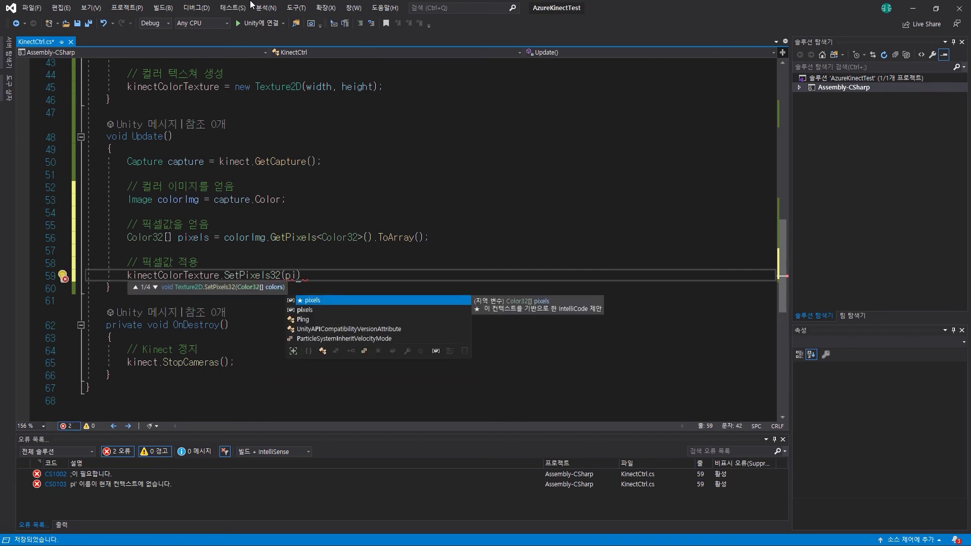
key("Tab")
type(");")
key("Return")
type("kine")
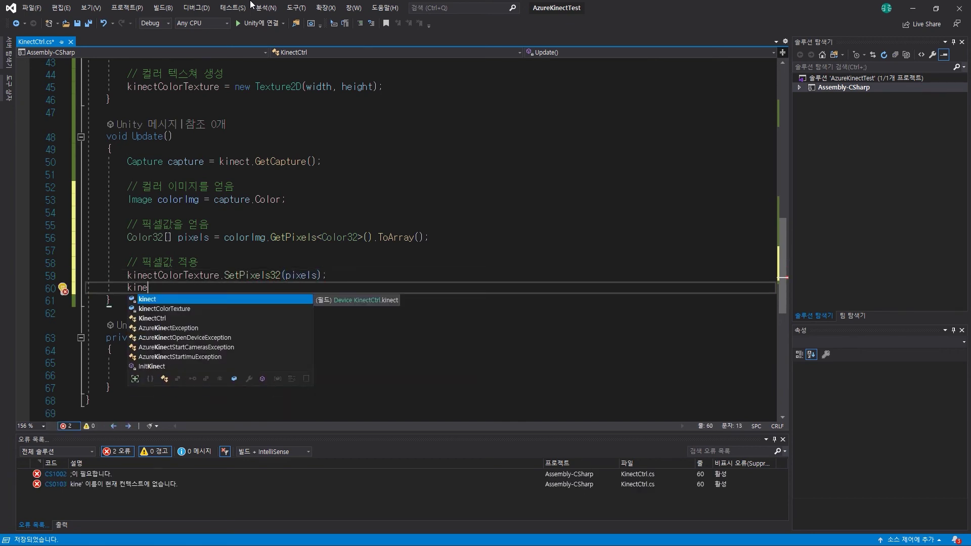
key("Tab")
type(".ap")
key("Tab")
type("();")
key("Return")
key("Return")
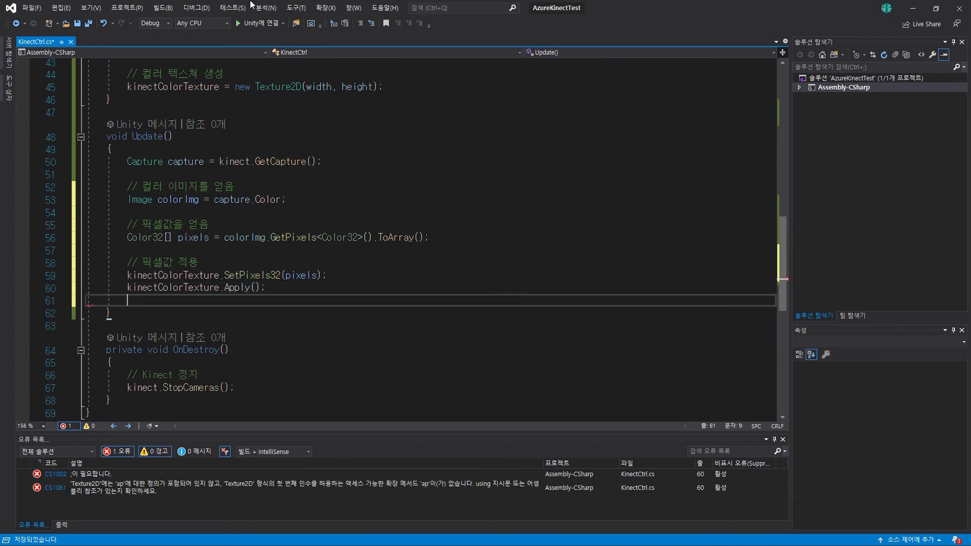
Assign kinectColorTexture to rawColorImg.texture, with a comment, and save the script.
type("// 컬러 텍스쳐")
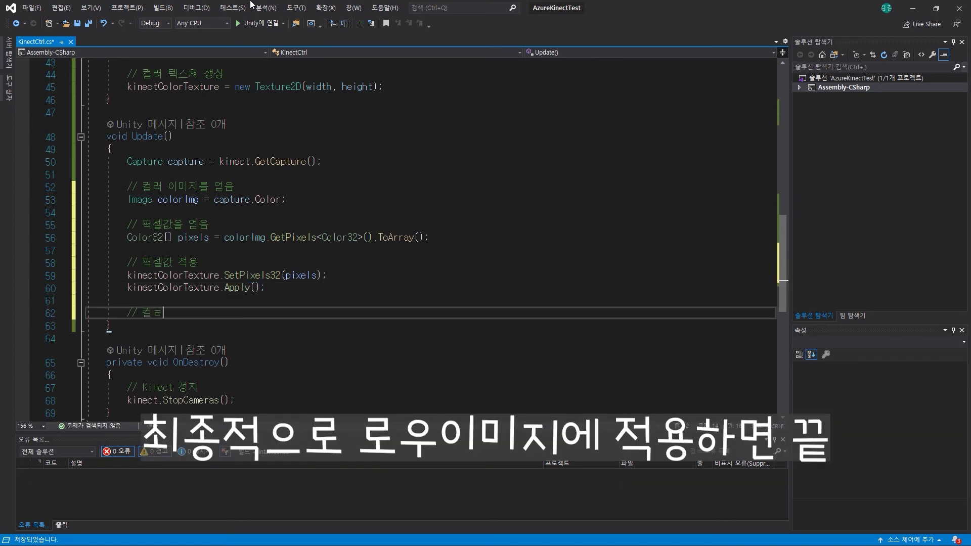
type(" 적용")
key("Return")
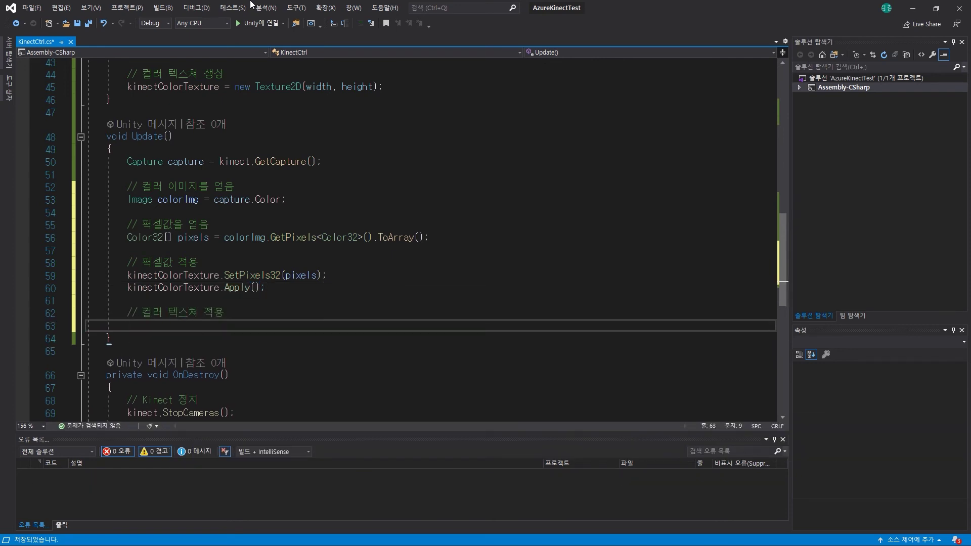
type("raw")
key("Tab")
type(".te")
key("Tab")
type("inectC")
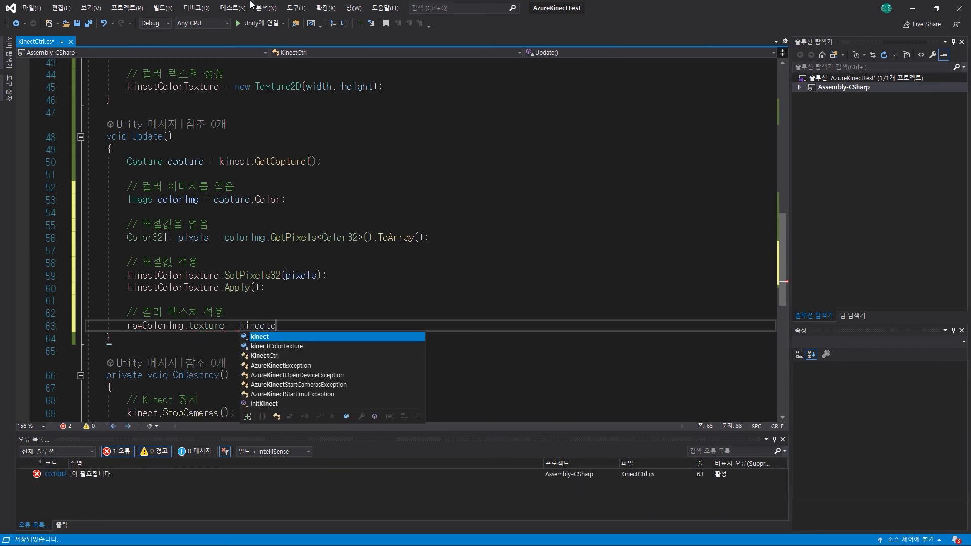
key("Tab")
type(";")
key("ctrl+s")
scroll(333, 295, "down", 3)
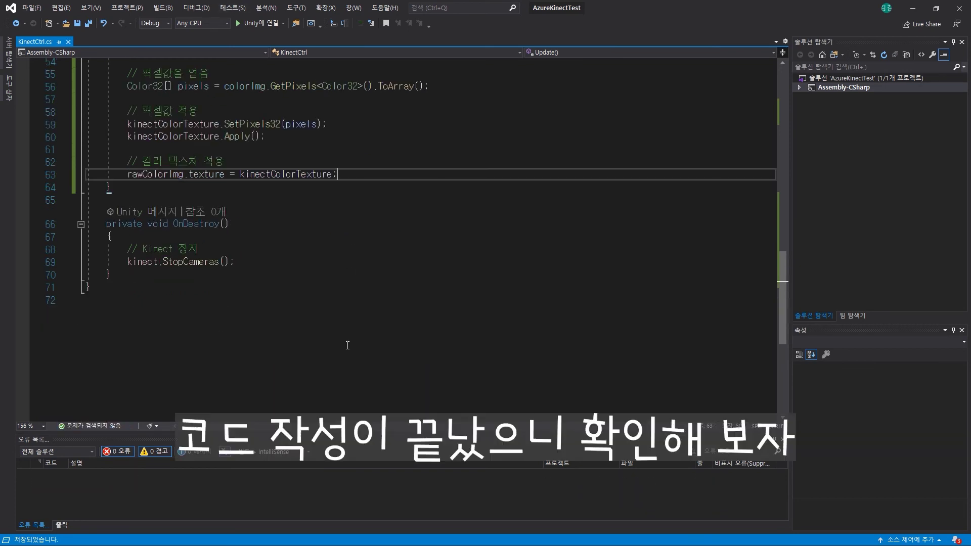
scroll(329, 319, "down", 2, "ctrl")
scroll(294, 286, "up", 10)
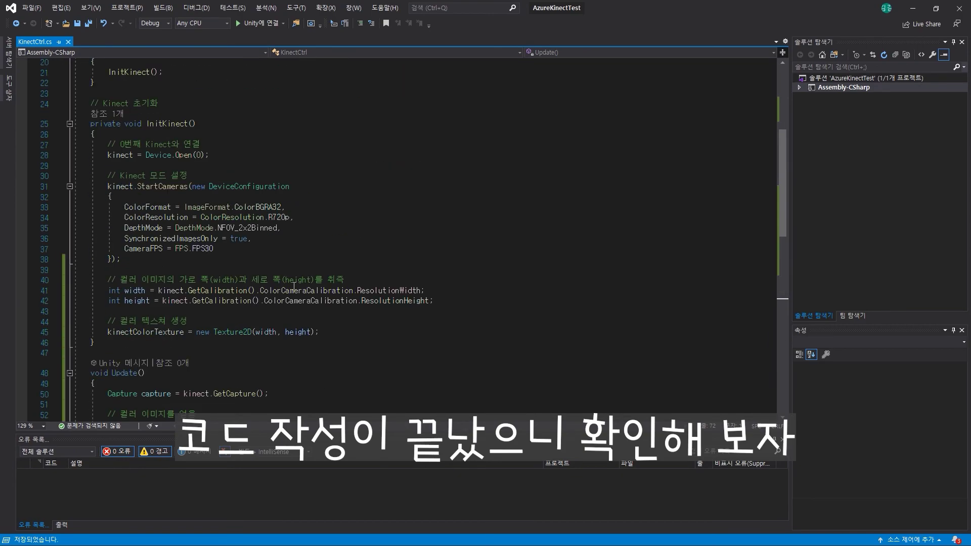
scroll(294, 286, "up", 6)
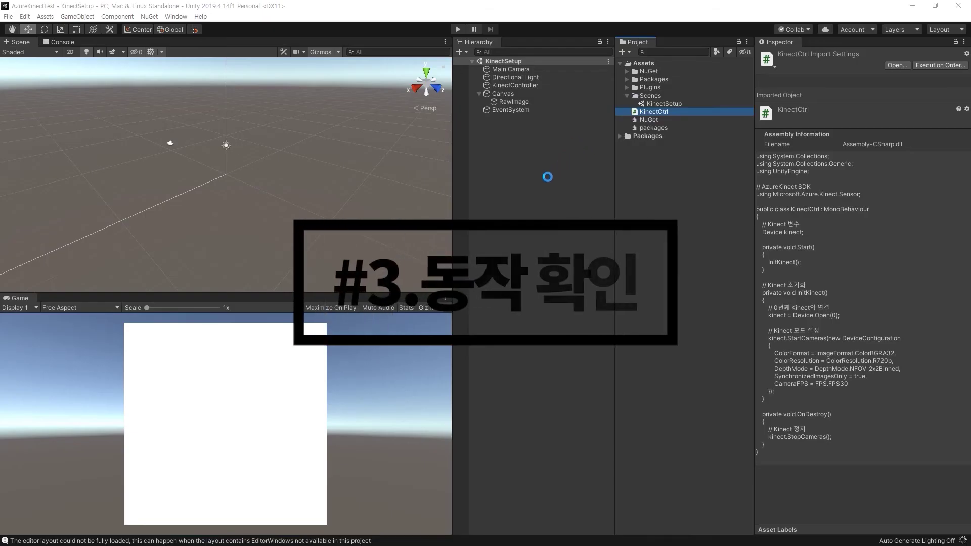
Run the scene in Play mode briefly, then stop it.
left_click(560, 199)
left_click(458, 29)
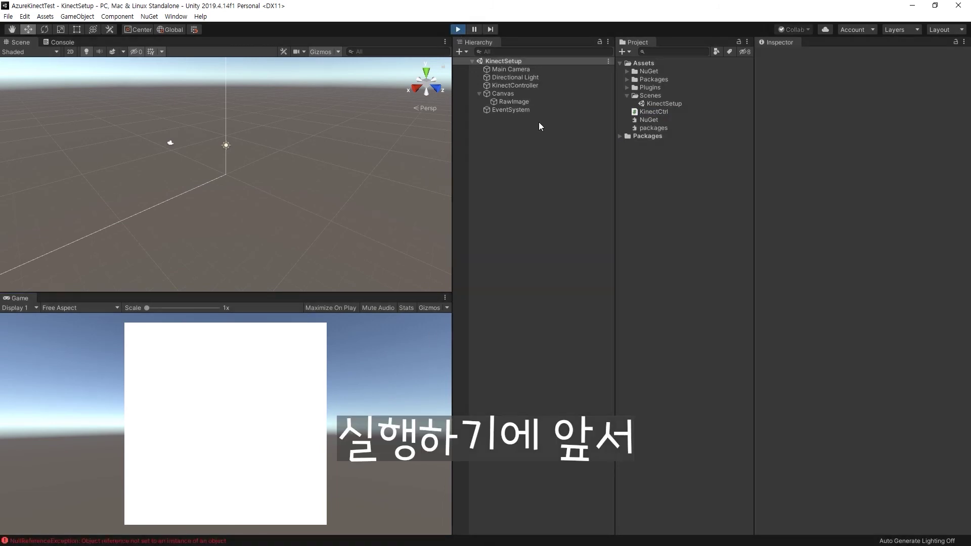
key("ctrl+p")
left_click(520, 102)
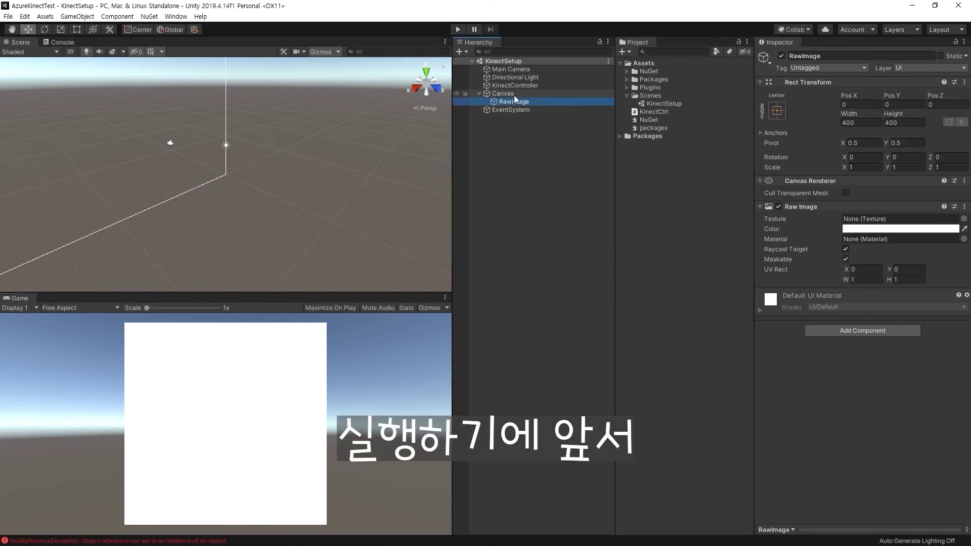
Drag the RawImage onto KinectController's Raw Color Img field in the Inspector.
left_click(520, 111)
left_click(515, 85)
left_click_drag(513, 102, 866, 152)
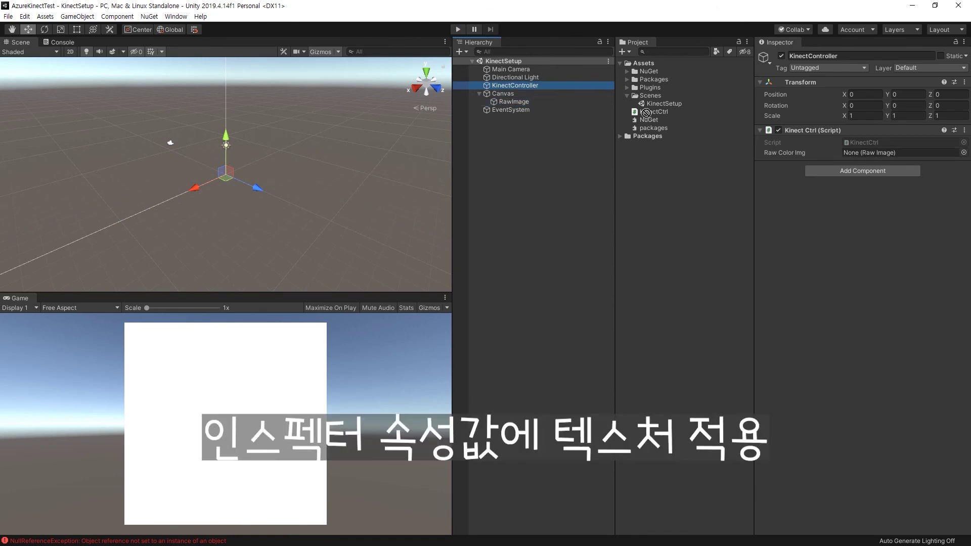
left_click(502, 156)
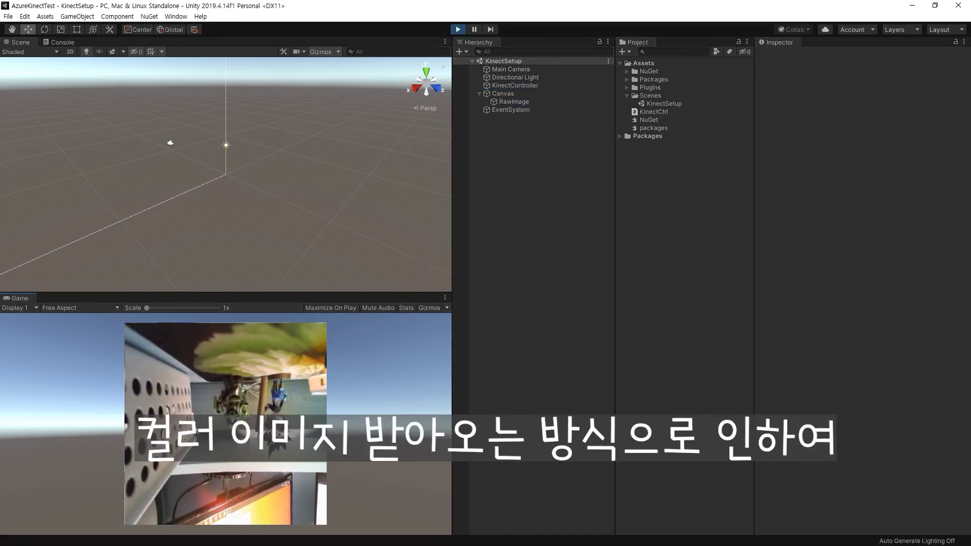
Select the RawImage, stop Play mode, then run the scene again to check the feed.
left_click(520, 102)
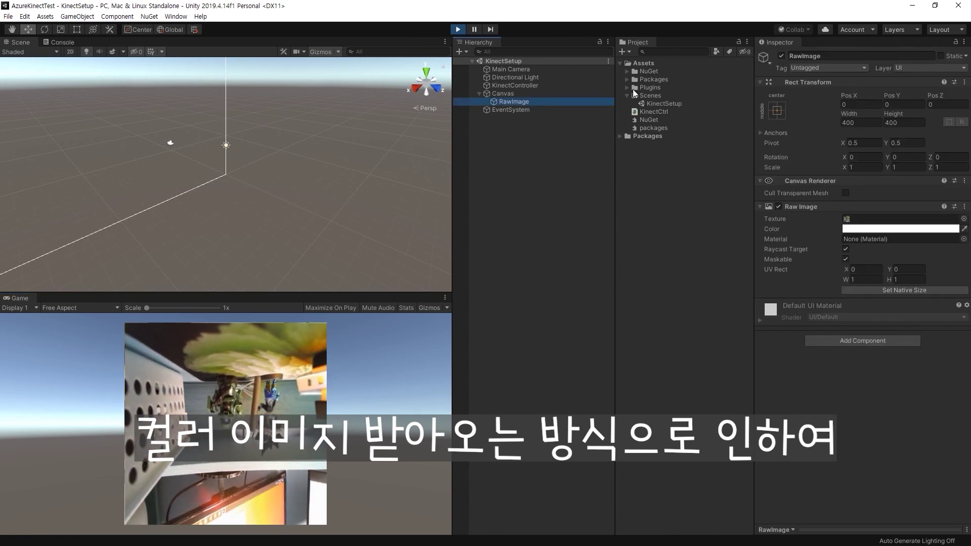
left_click(458, 29)
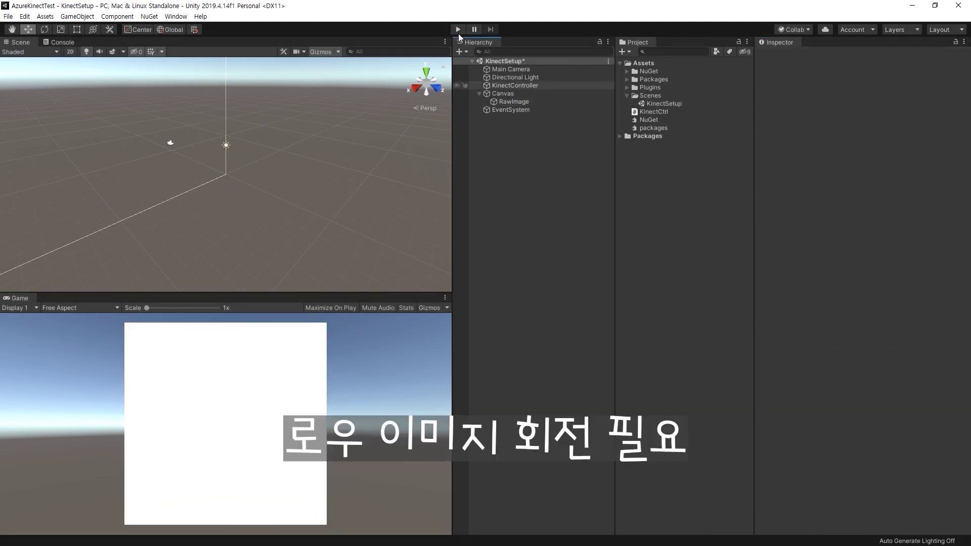
left_click(457, 32)
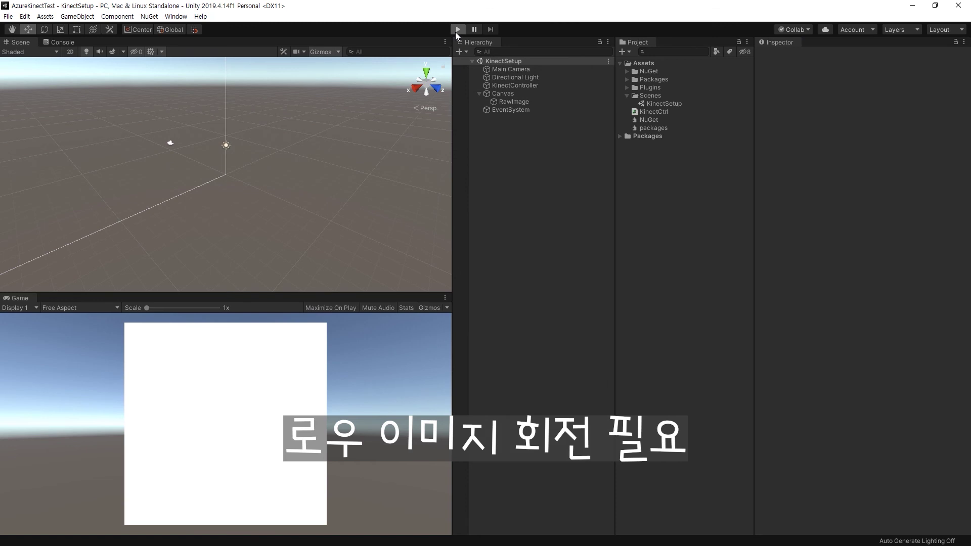